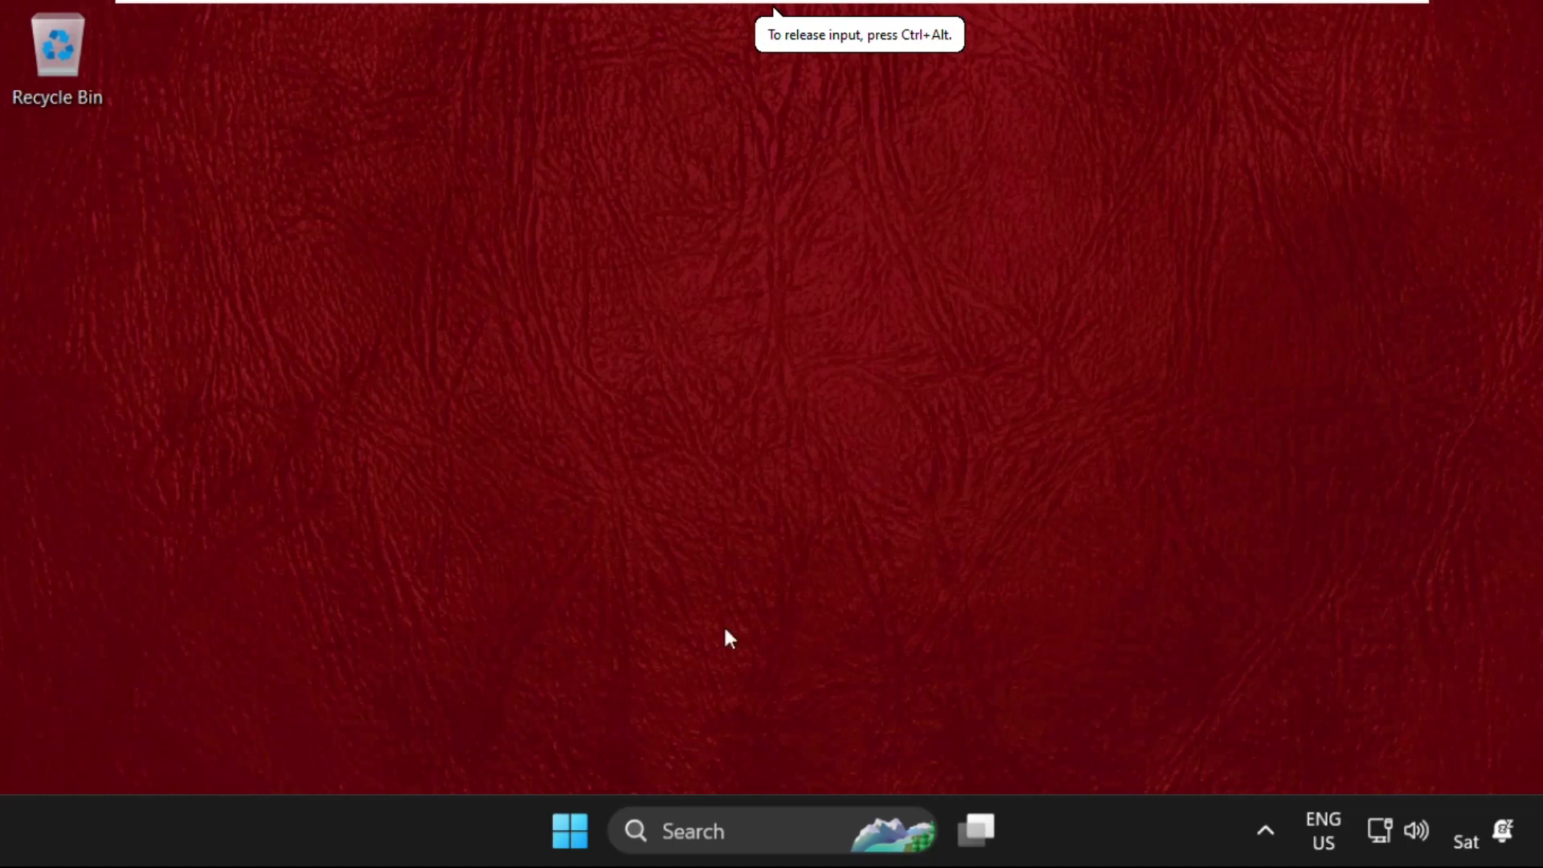
# Open the taskbar search panel to search for 'file explorer op'.
pyautogui.click(747, 831)
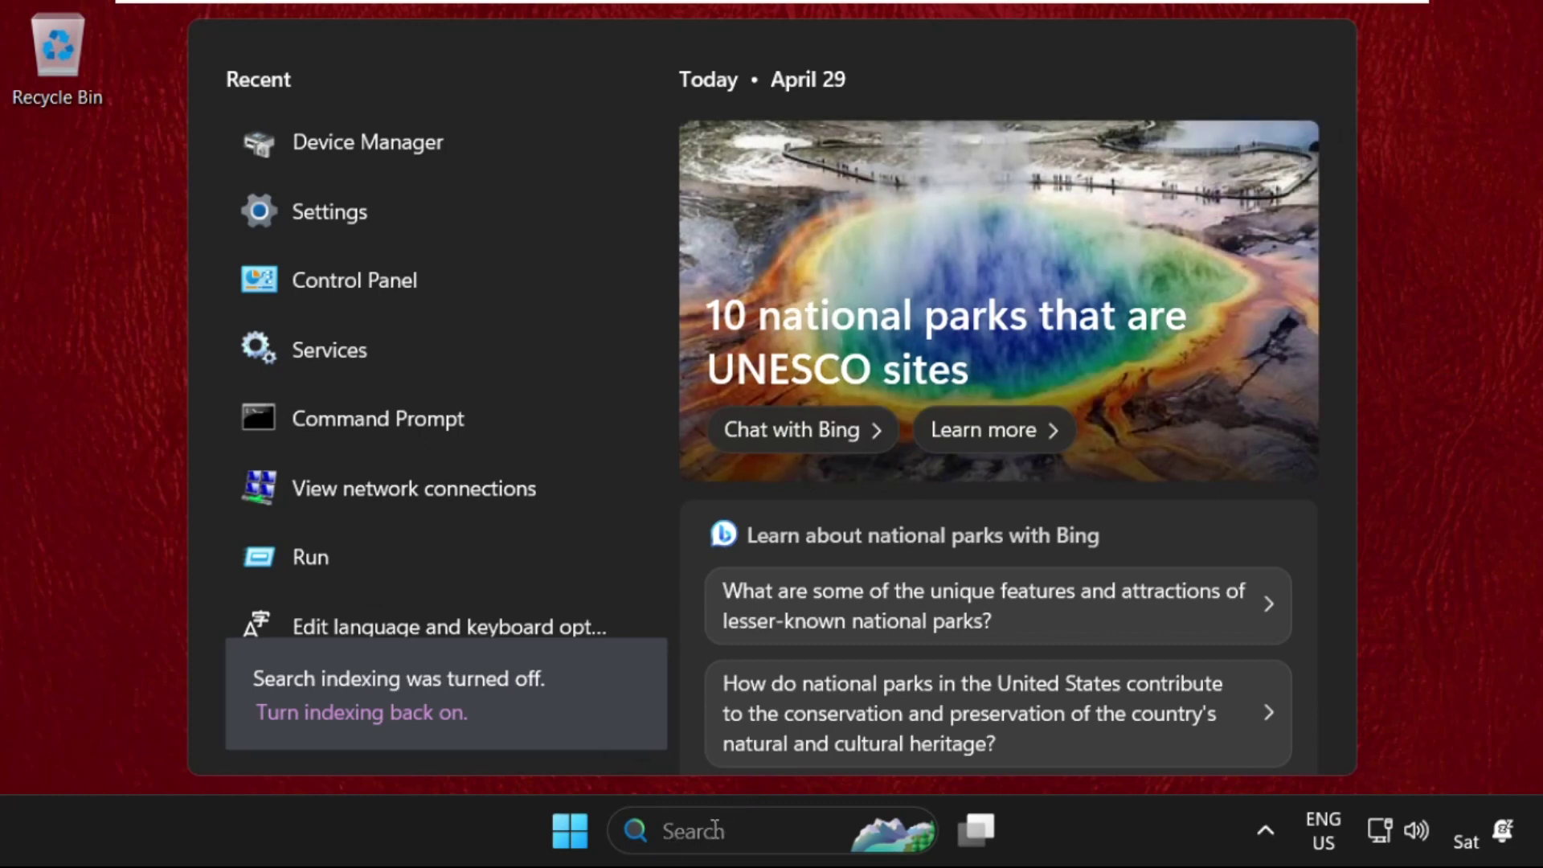
pyautogui.write('fil')
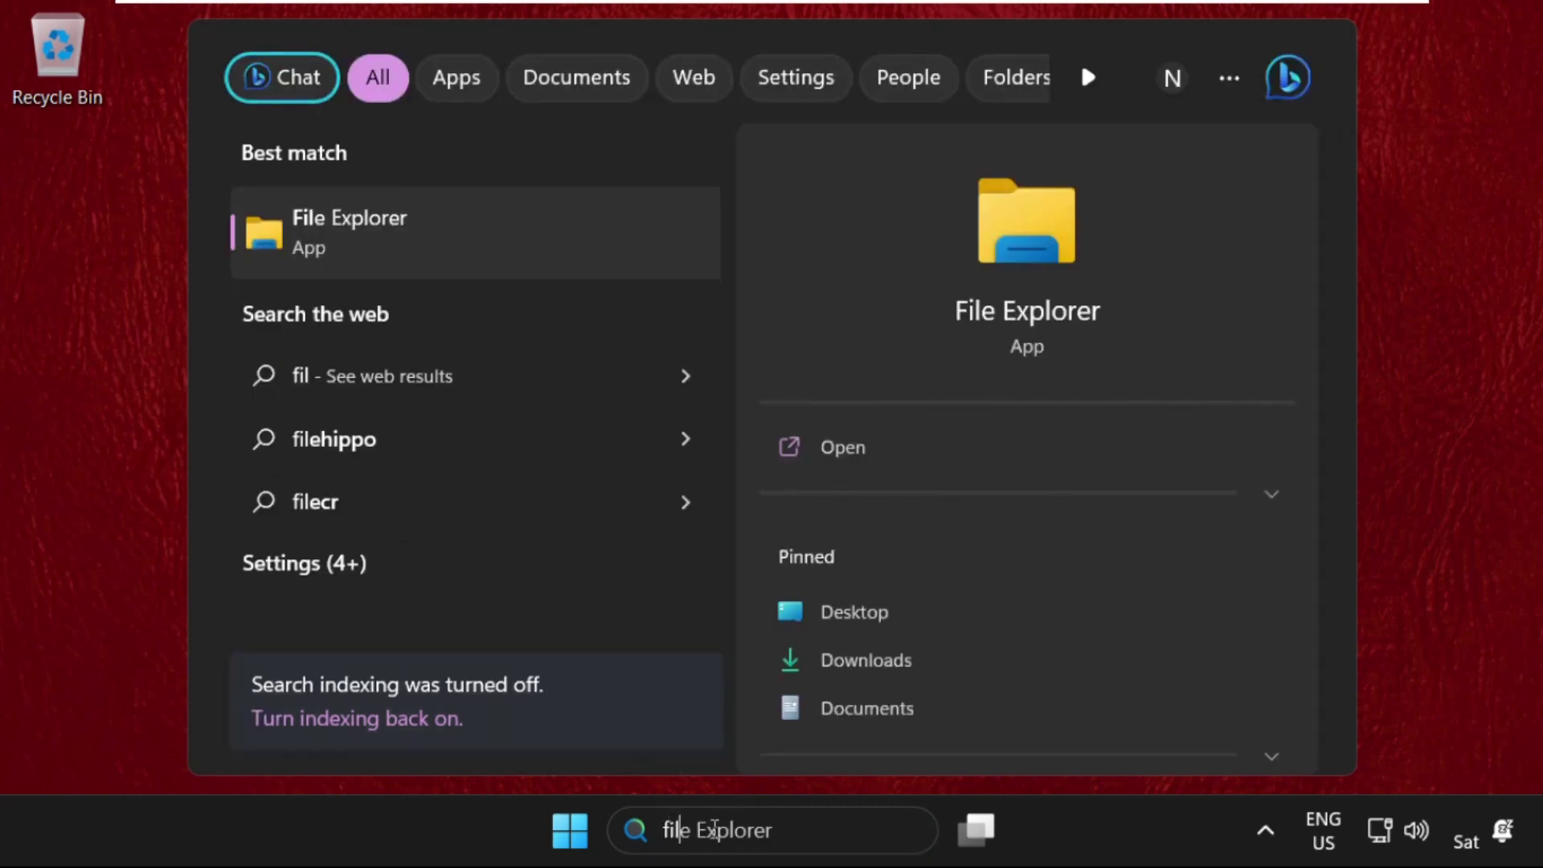
pyautogui.write('e ex')
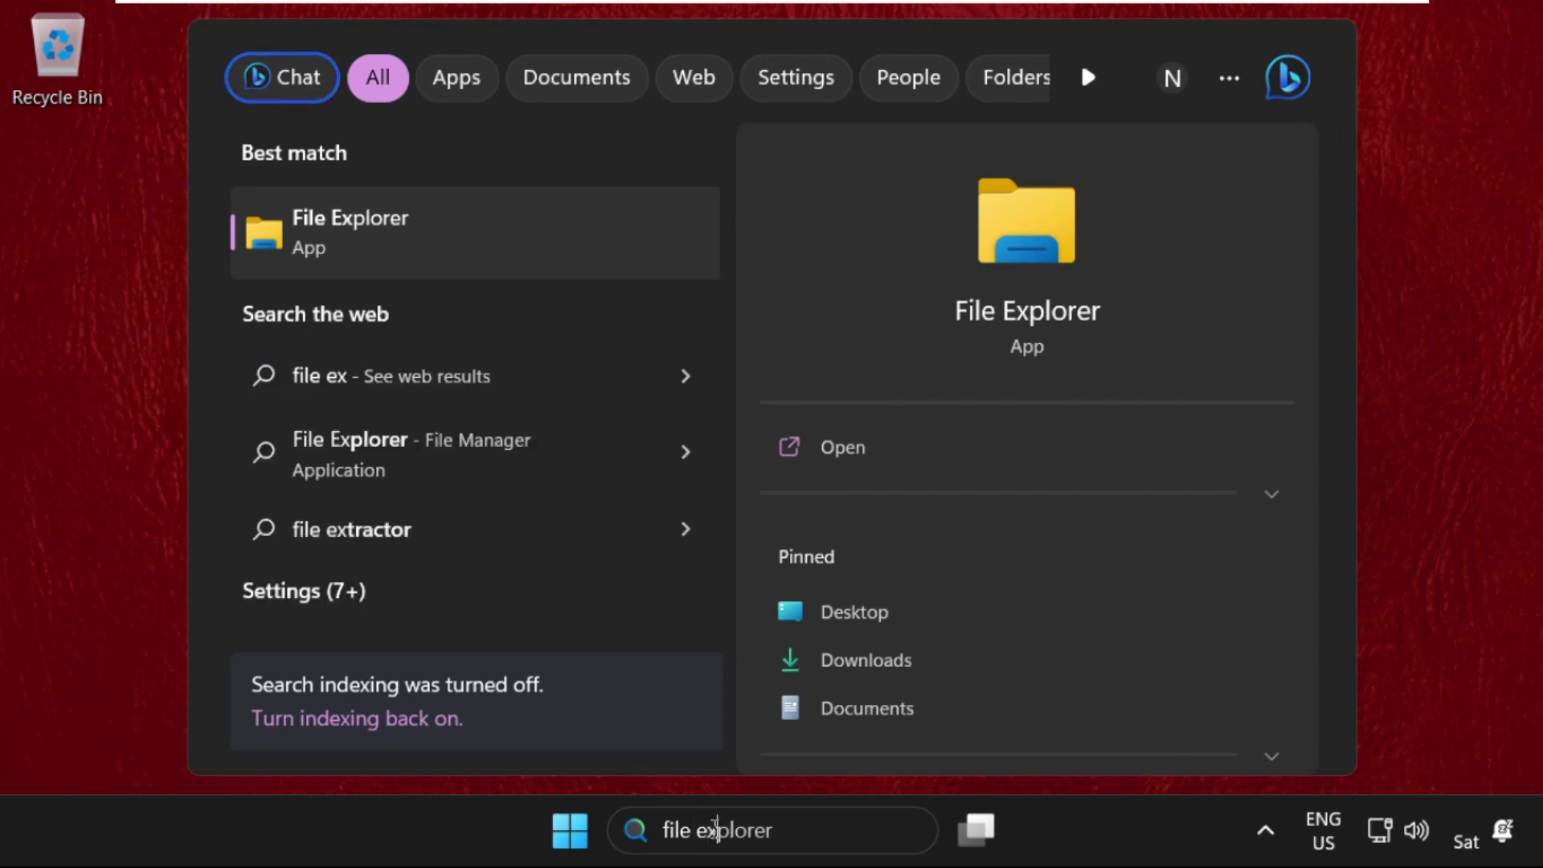
pyautogui.write('plorer ')
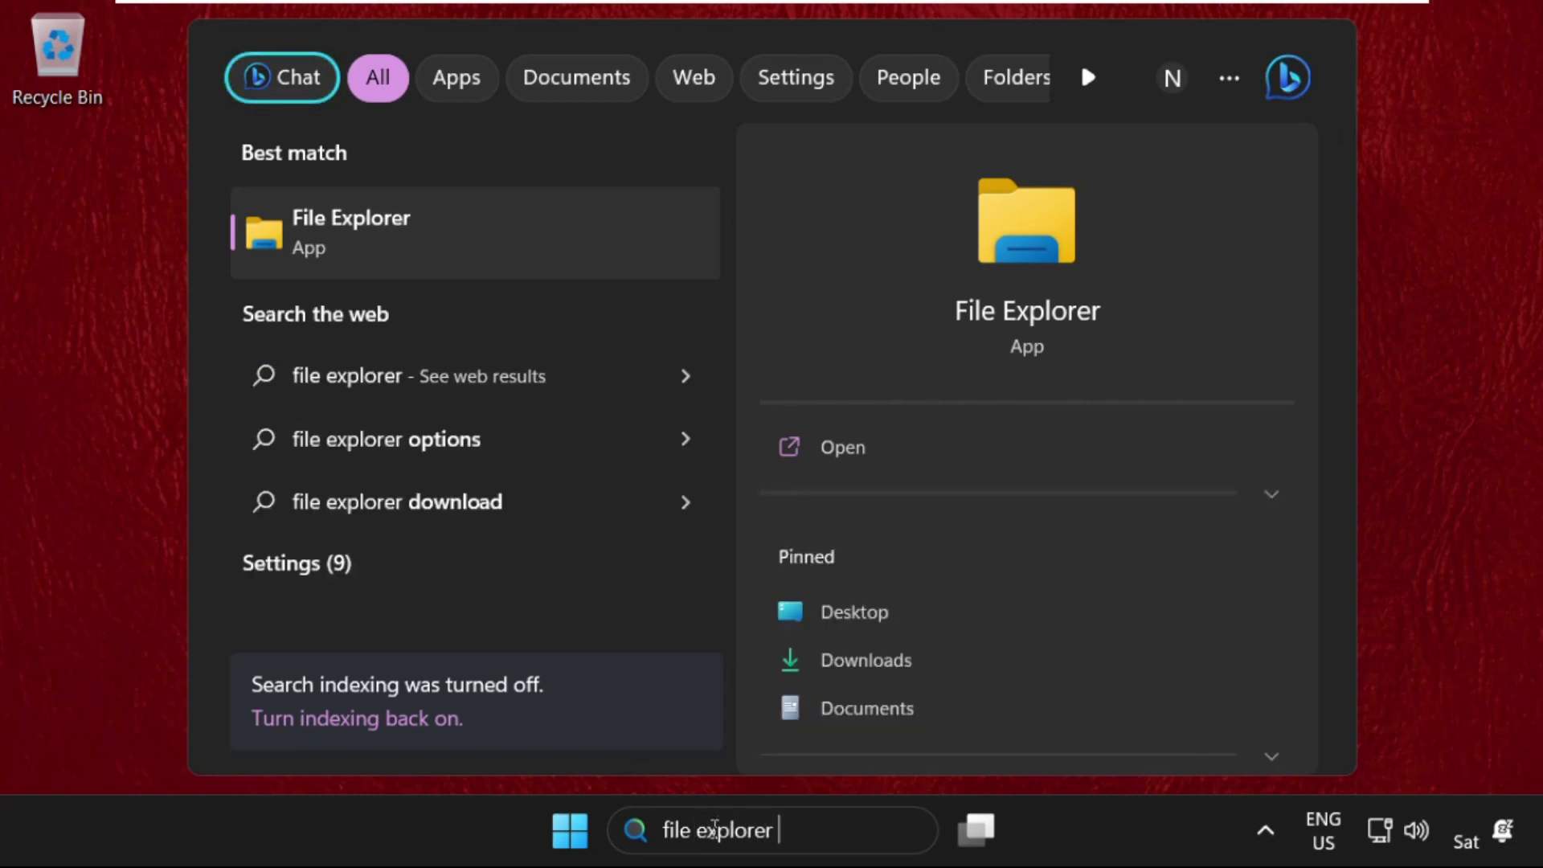
pyautogui.write('op')
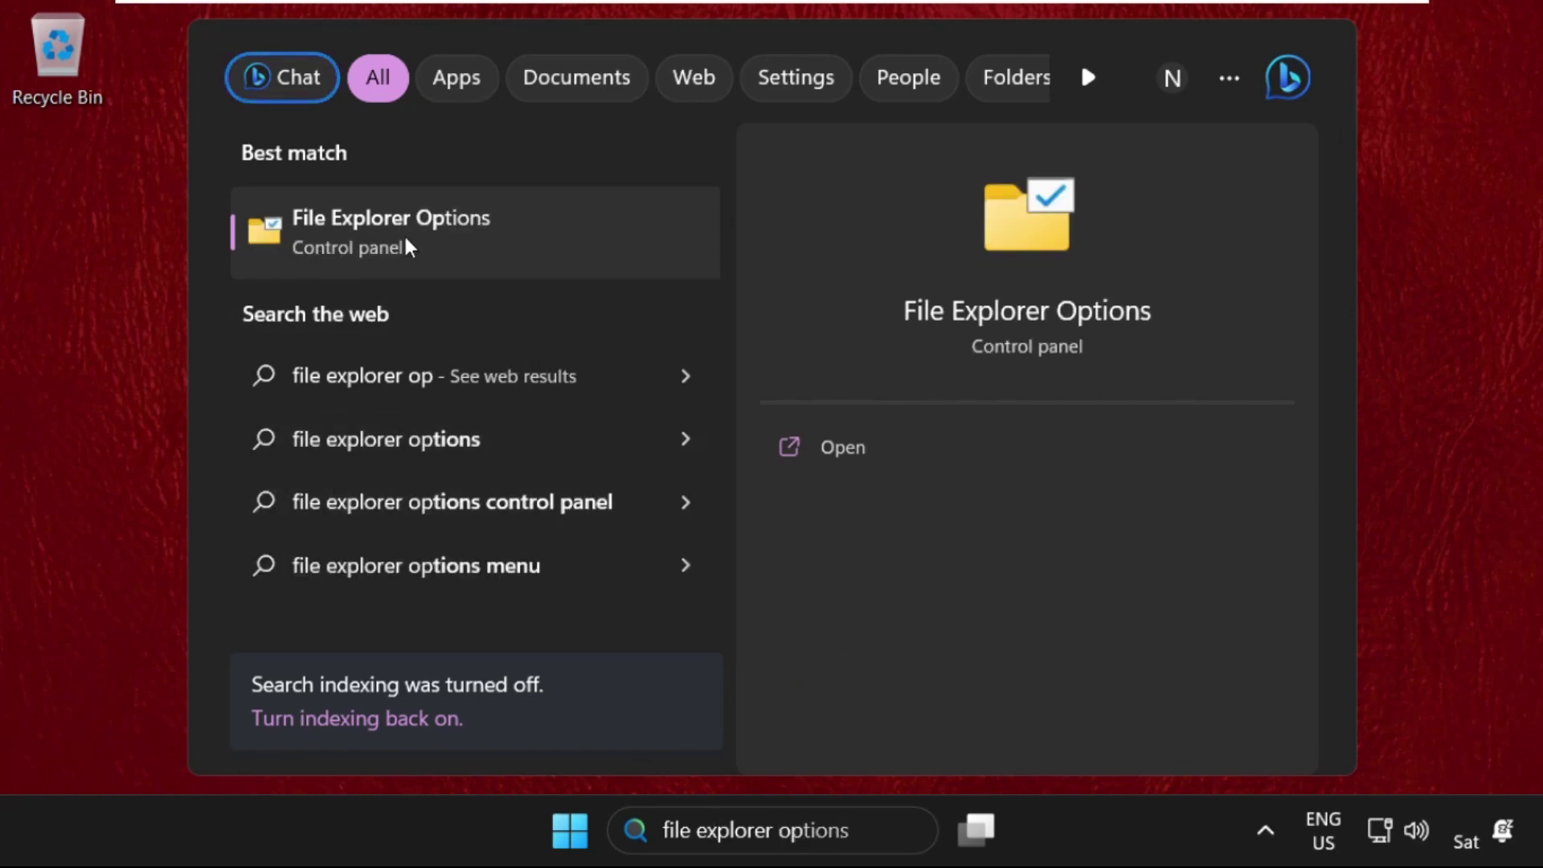
# Open File Explorer Options from the search results, centre it, and clear the File Explorer history.
pyautogui.click(411, 233)
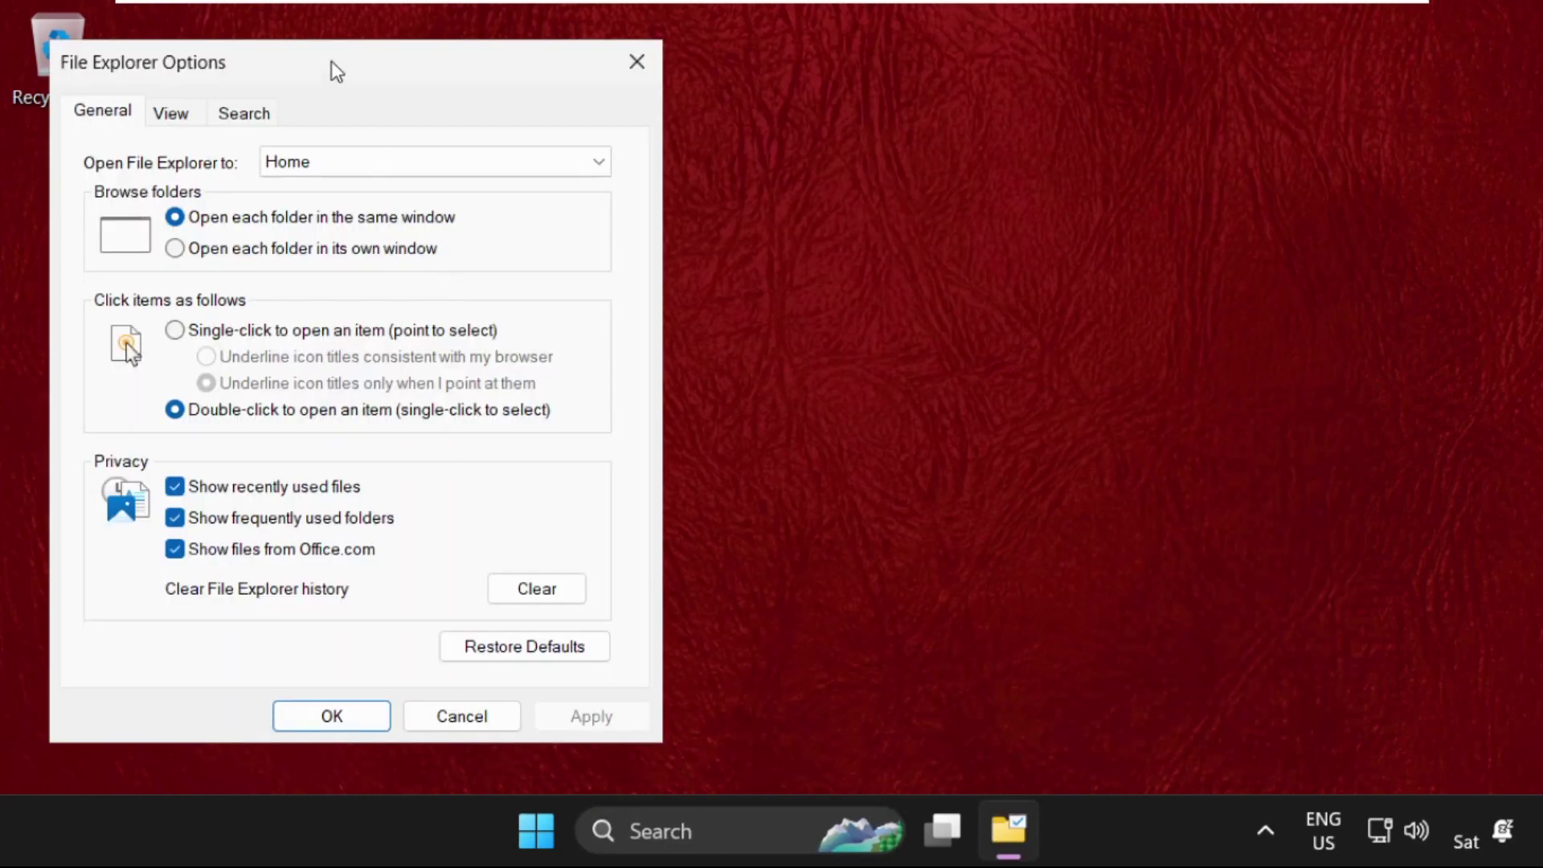
pyautogui.moveTo(332, 61)
pyautogui.mouseDown()
pyautogui.moveTo(787, 118)
pyautogui.moveTo(771, 57)
pyautogui.mouseUp()
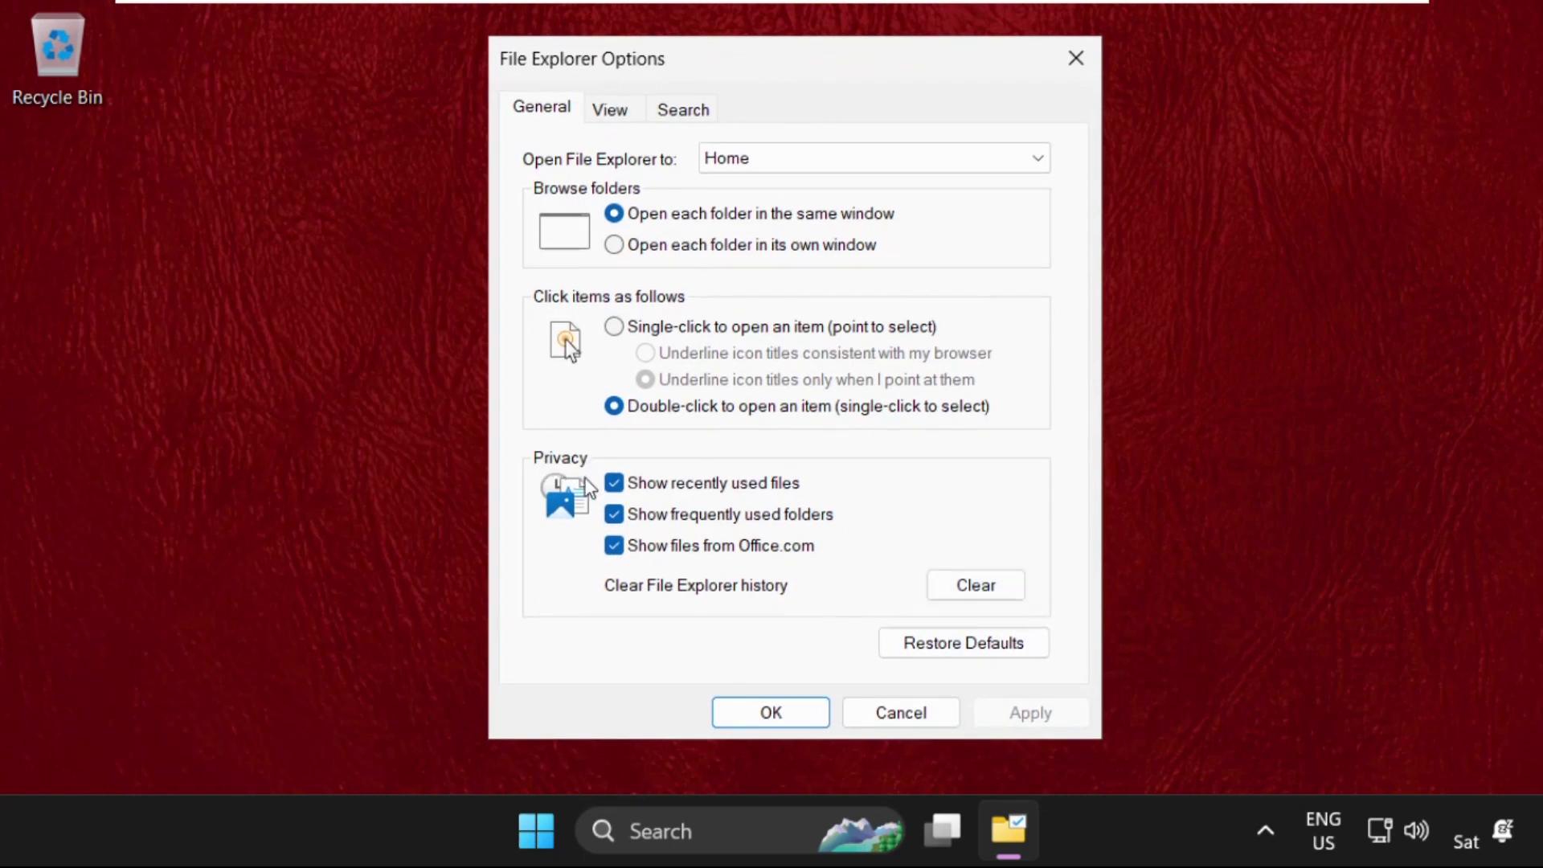
pyautogui.click(993, 592)
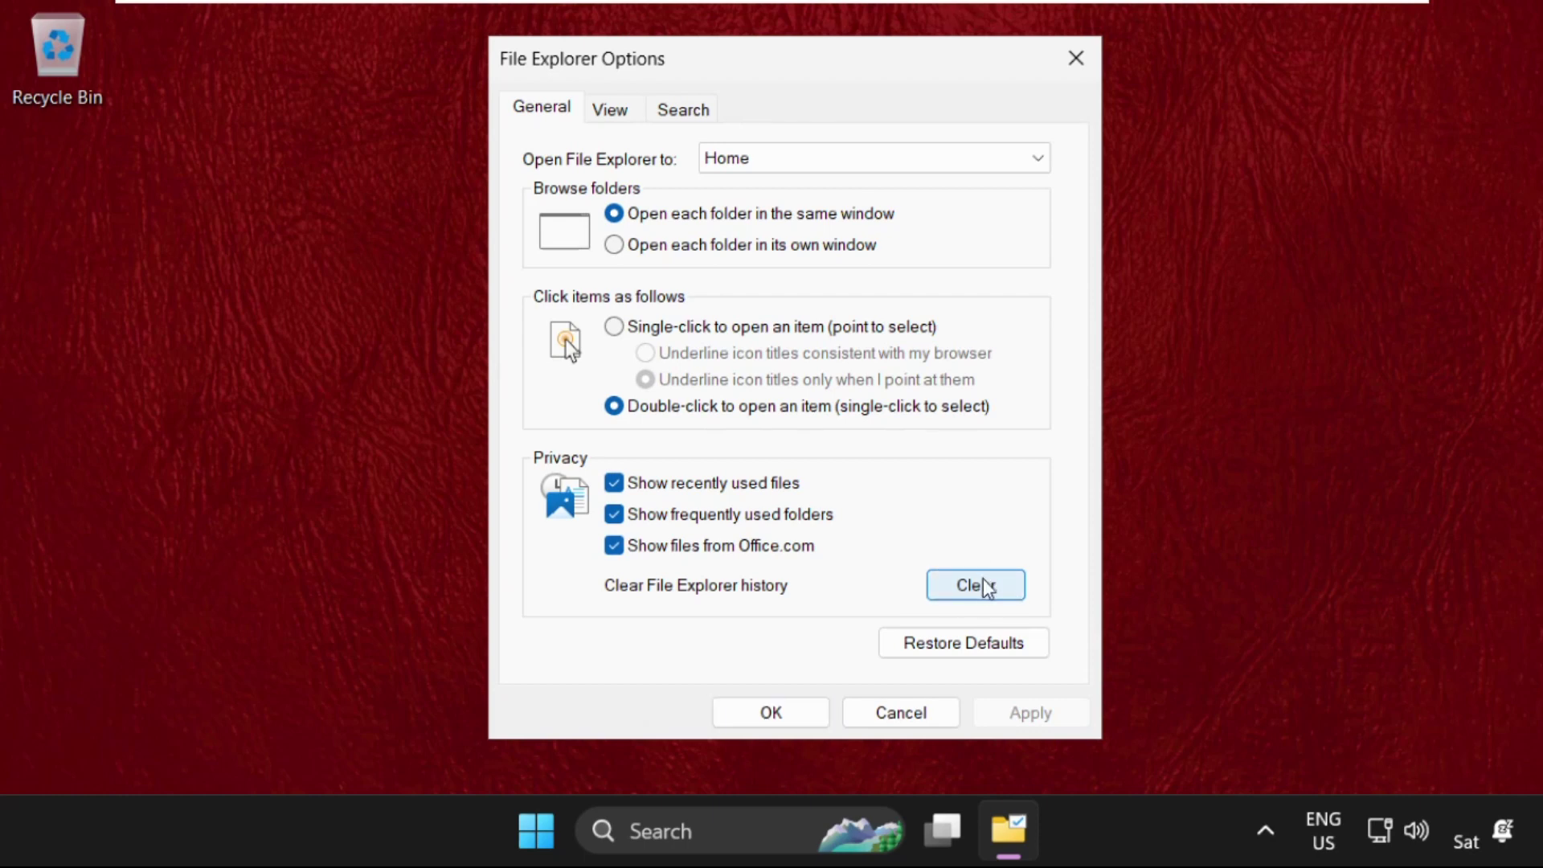
# Close File Explorer Options with OK and start a new Windows search for 'task manager'.
pyautogui.click(797, 707)
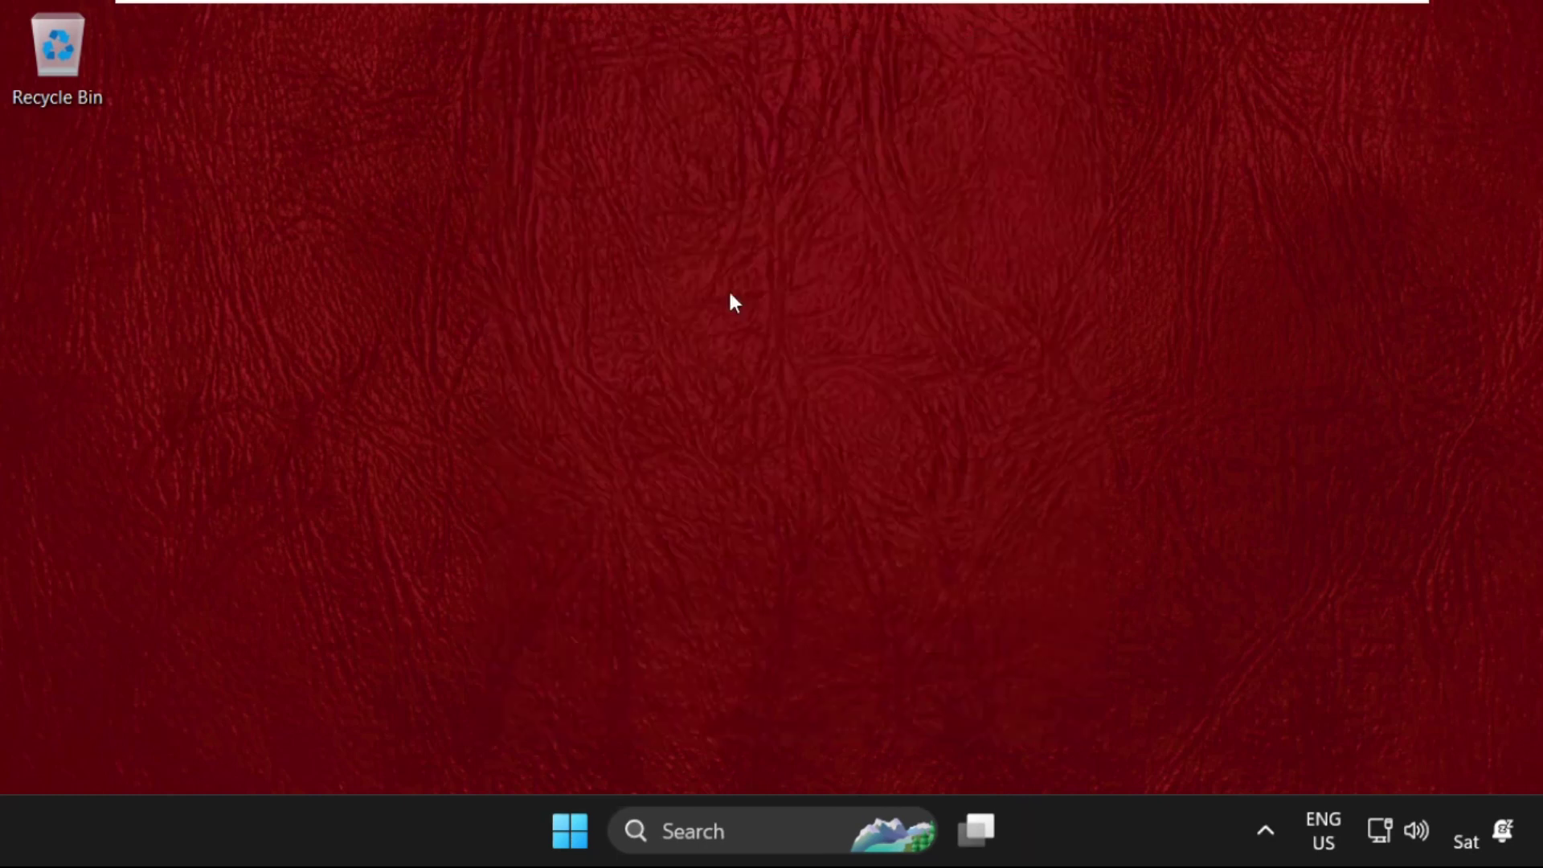
pyautogui.click(700, 832)
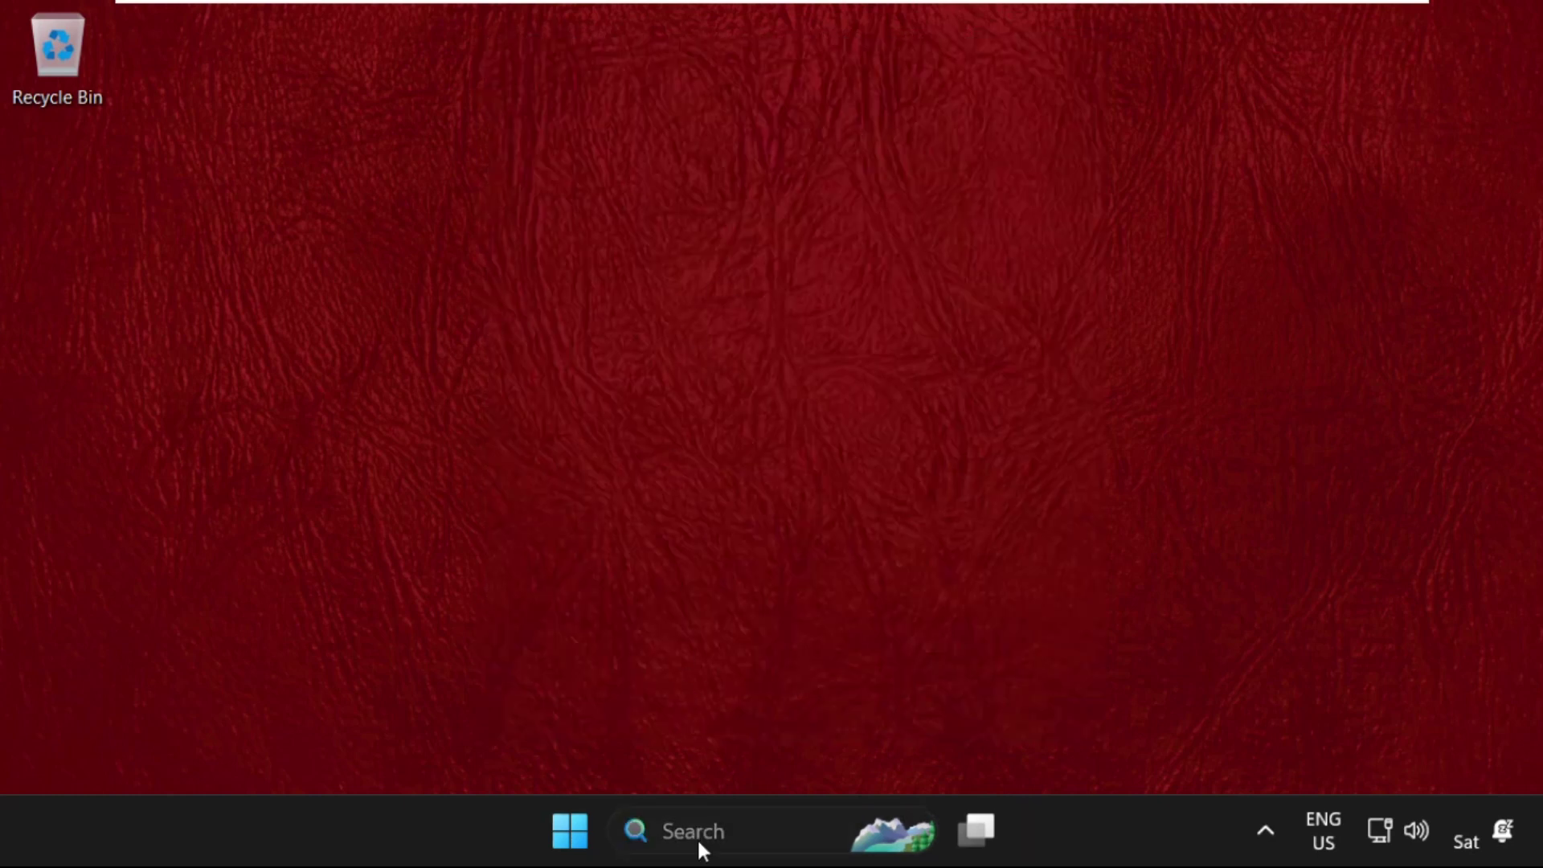
pyautogui.write('task ma')
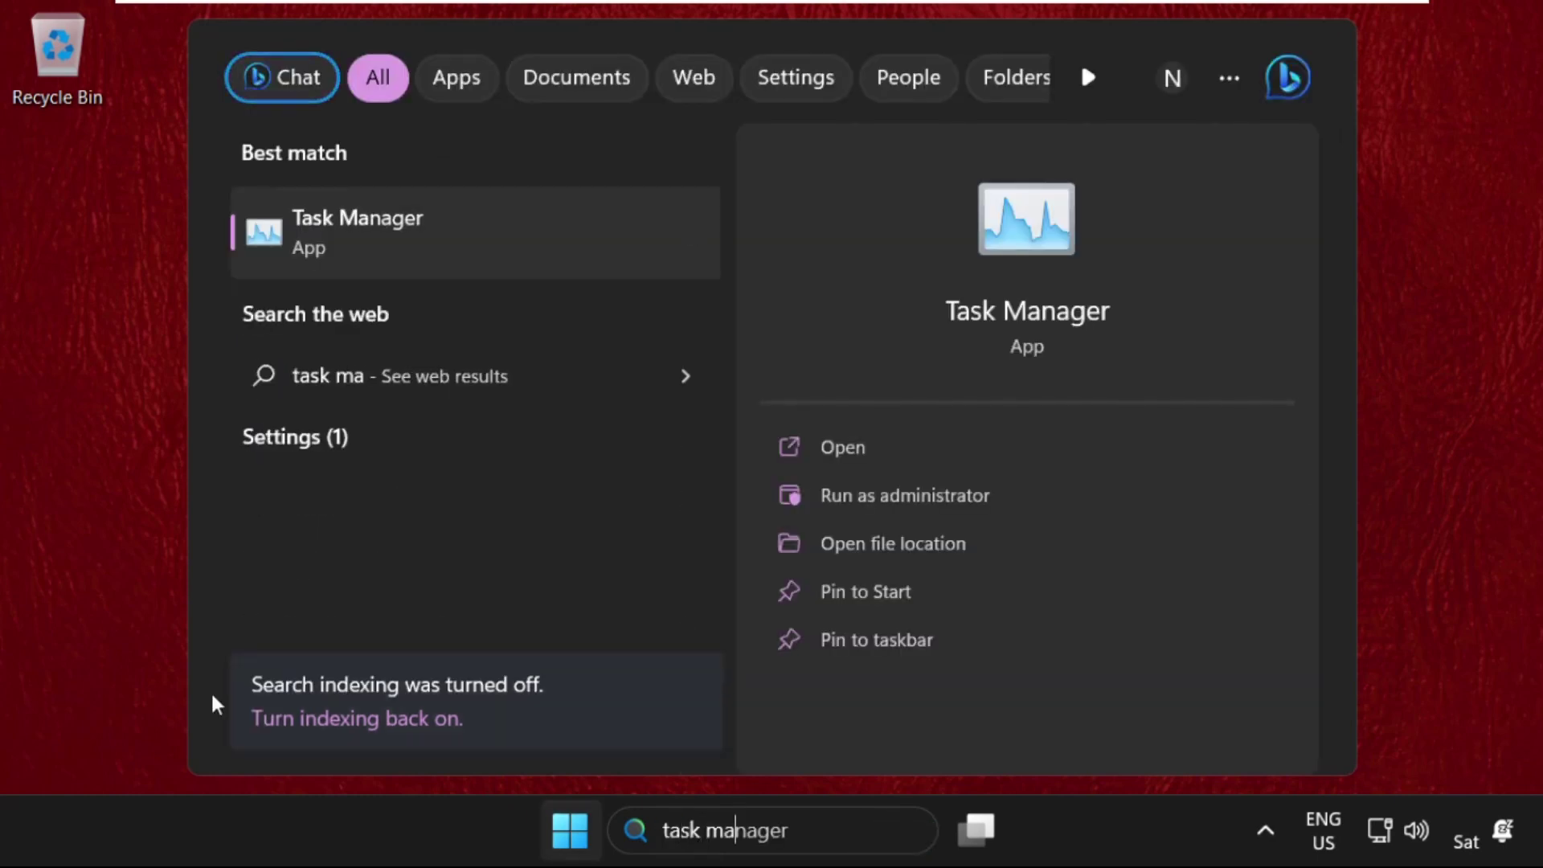
# Launch Task Manager and select the Windows Explorer process in the Processes list.
pyautogui.click(401, 232)
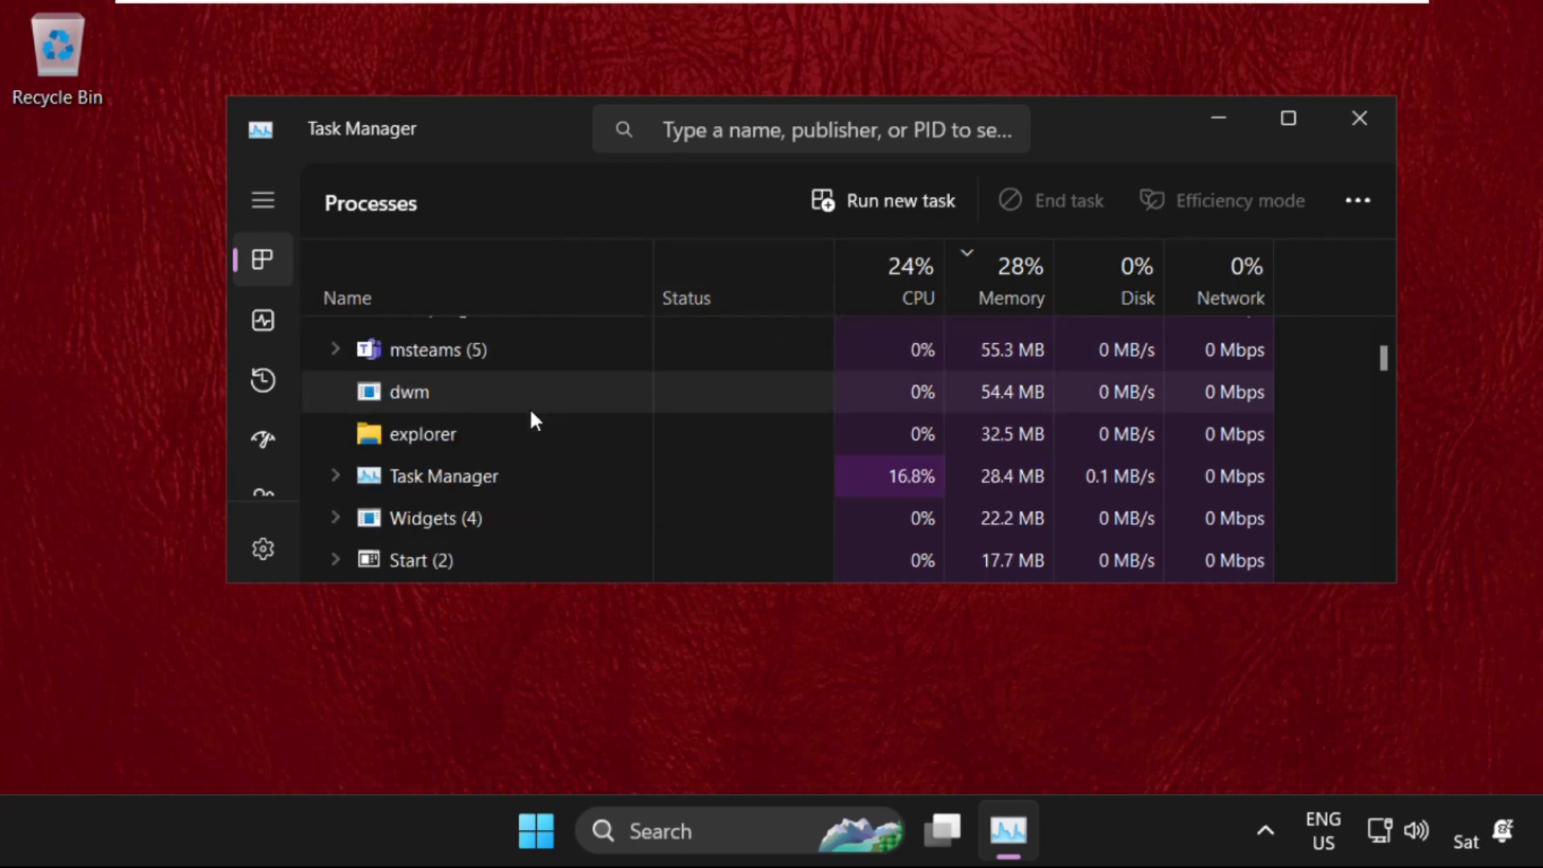
pyautogui.click(530, 406)
pyautogui.scroll(-2, 530, 406)
pyautogui.scroll(-2, 530, 407)
pyautogui.scroll(-2, 530, 407)
pyautogui.scroll(-2, 530, 407)
pyautogui.scroll(-2, 530, 406)
pyautogui.scroll(-2, 530, 406)
pyautogui.scroll(-2, 530, 407)
pyautogui.scroll(-2, 530, 407)
pyautogui.scroll(-2, 530, 406)
pyautogui.scroll(-2, 529, 406)
pyautogui.scroll(-2, 529, 406)
pyautogui.scroll(-2, 530, 407)
pyautogui.scroll(-2, 530, 405)
pyautogui.scroll(-2, 529, 407)
pyautogui.scroll(-2, 530, 406)
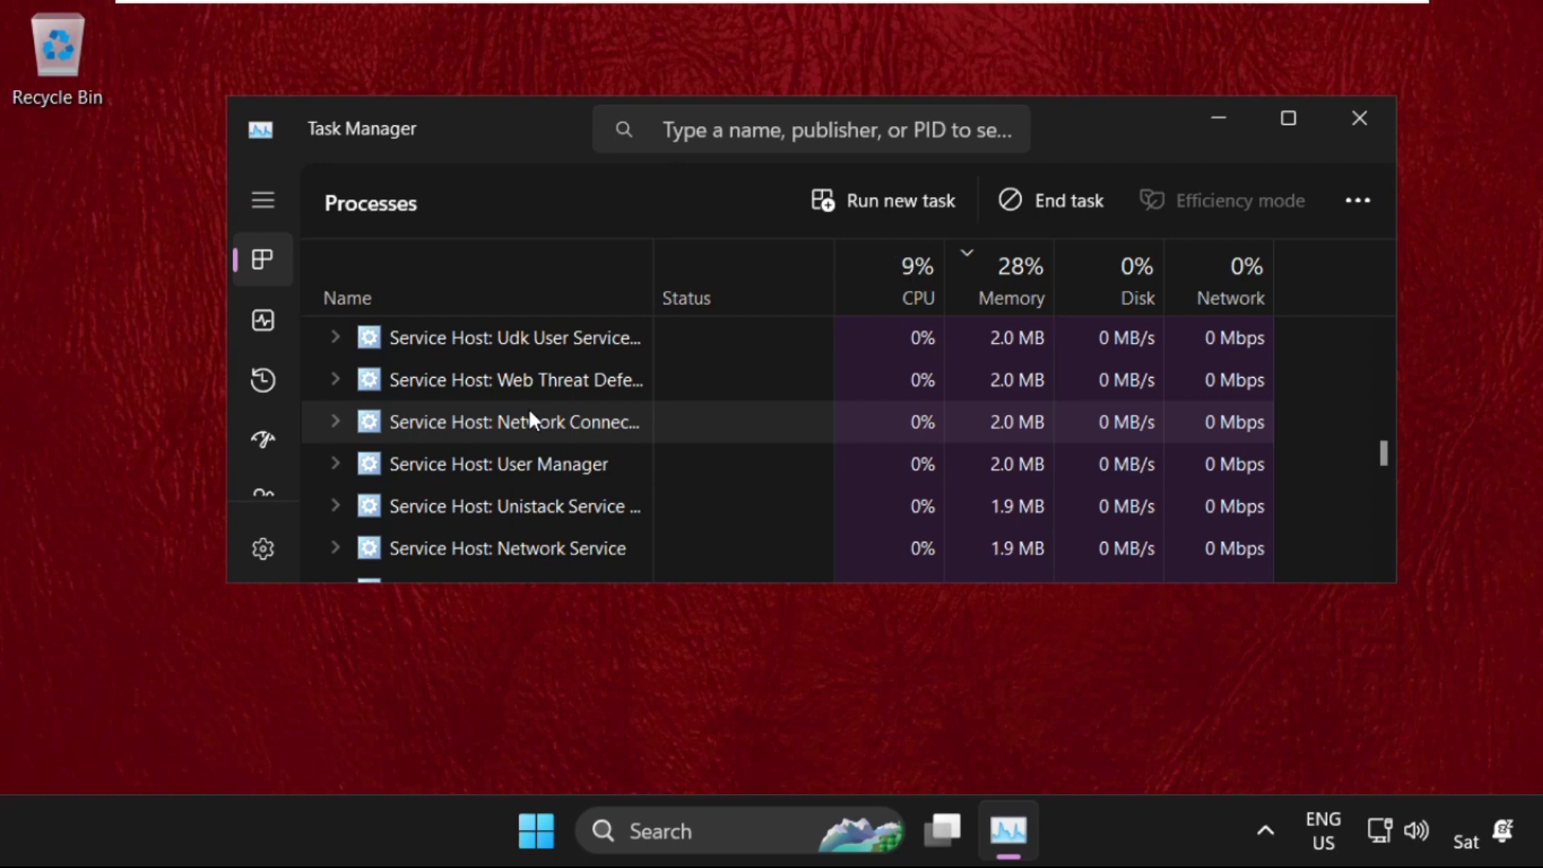
pyautogui.scroll(-2, 526, 407)
pyautogui.scroll(-2, 528, 406)
pyautogui.scroll(-2, 527, 406)
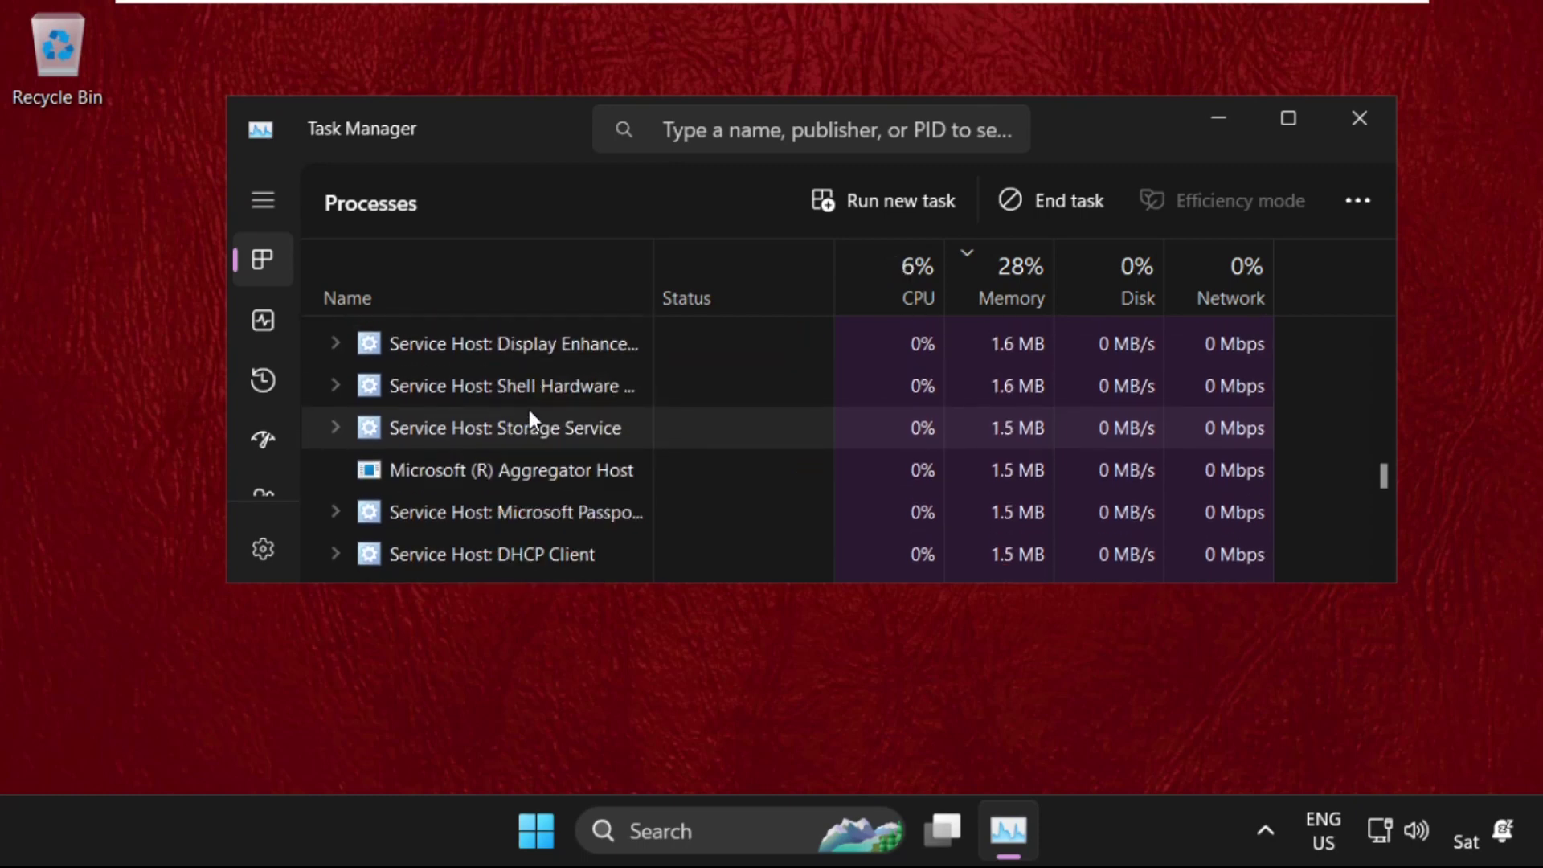
pyautogui.scroll(-2, 527, 406)
pyautogui.scroll(-2, 529, 406)
pyautogui.scroll(-2, 528, 406)
pyautogui.scroll(-2, 529, 407)
pyautogui.scroll(-2, 529, 407)
pyautogui.scroll(-2, 526, 406)
pyautogui.scroll(-2, 528, 407)
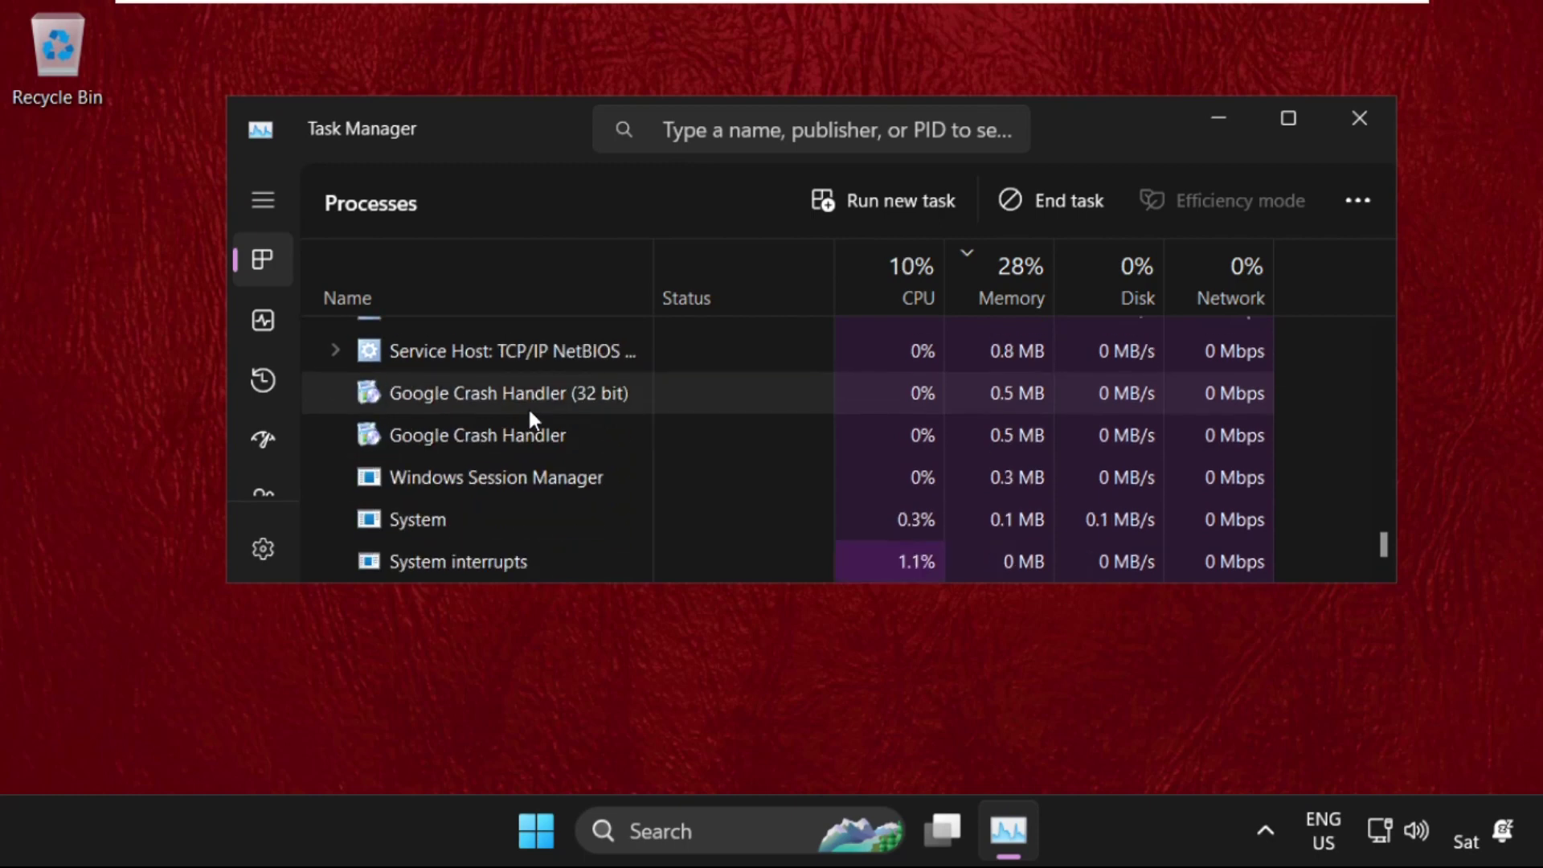
pyautogui.scroll(2, 527, 407)
pyautogui.scroll(2, 527, 406)
pyautogui.scroll(2, 527, 407)
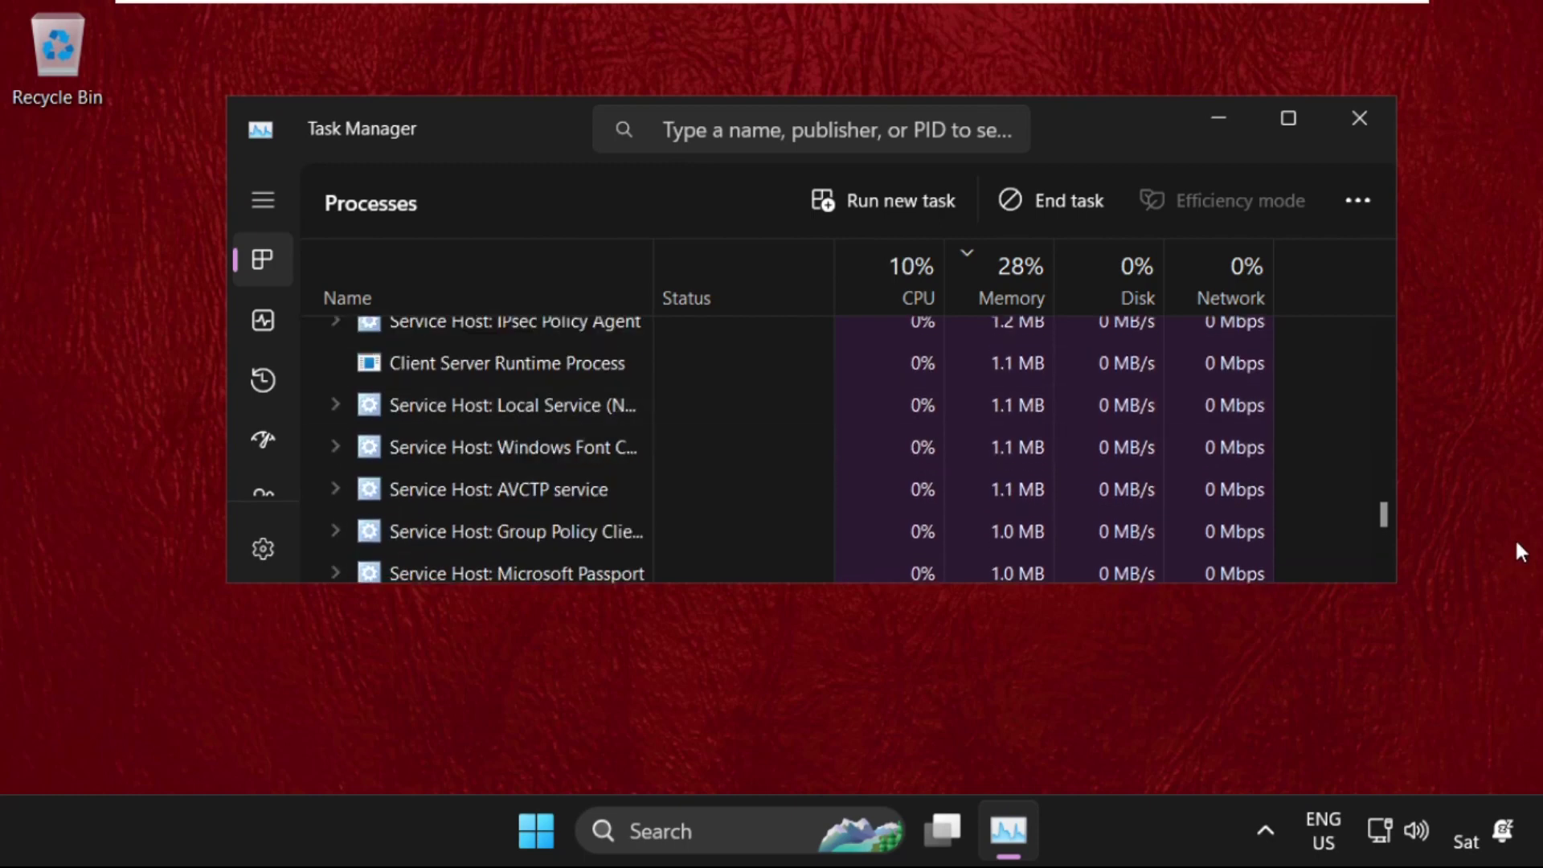
pyautogui.moveTo(1385, 509); pyautogui.dragTo(1390, 338)
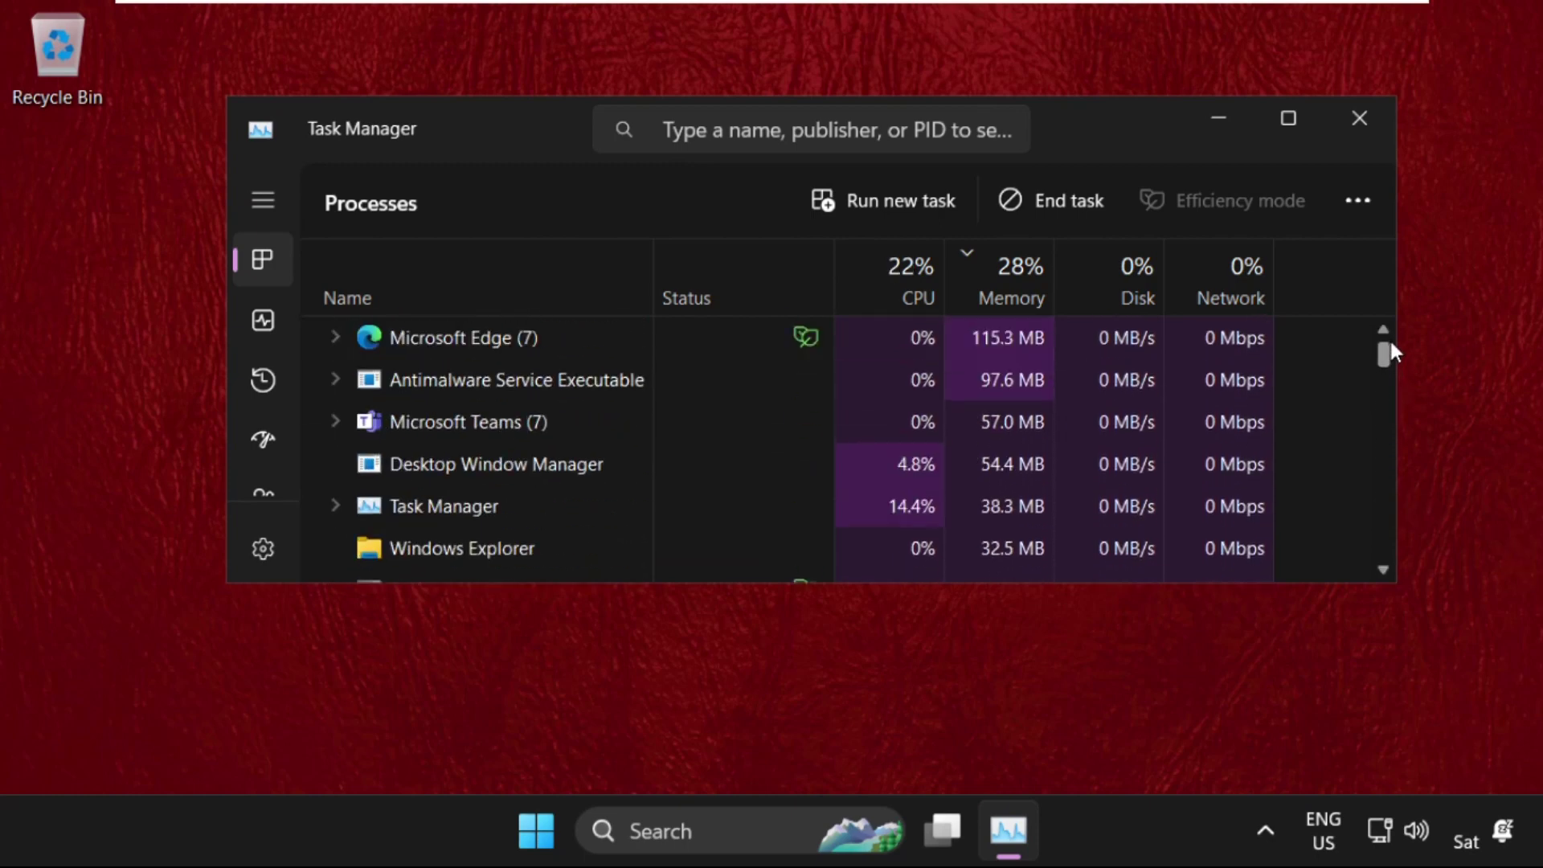
pyautogui.click(459, 548)
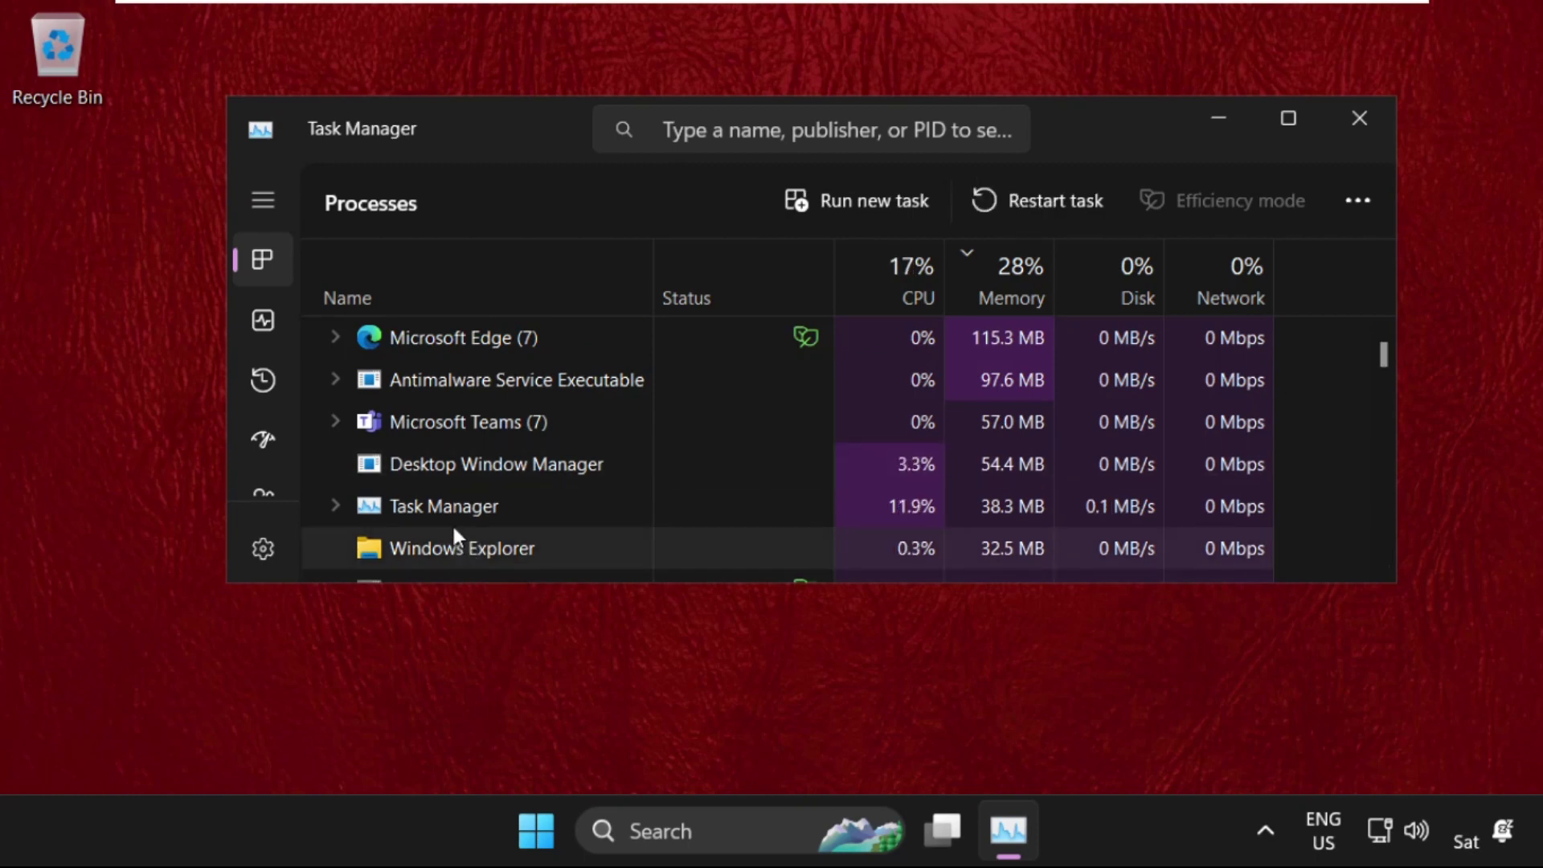
pyautogui.scroll(-1, 452, 523)
# Restart Windows Explorer from its context menu, then expand and collapse the navigation pane.
pyautogui.rightClick(395, 505)
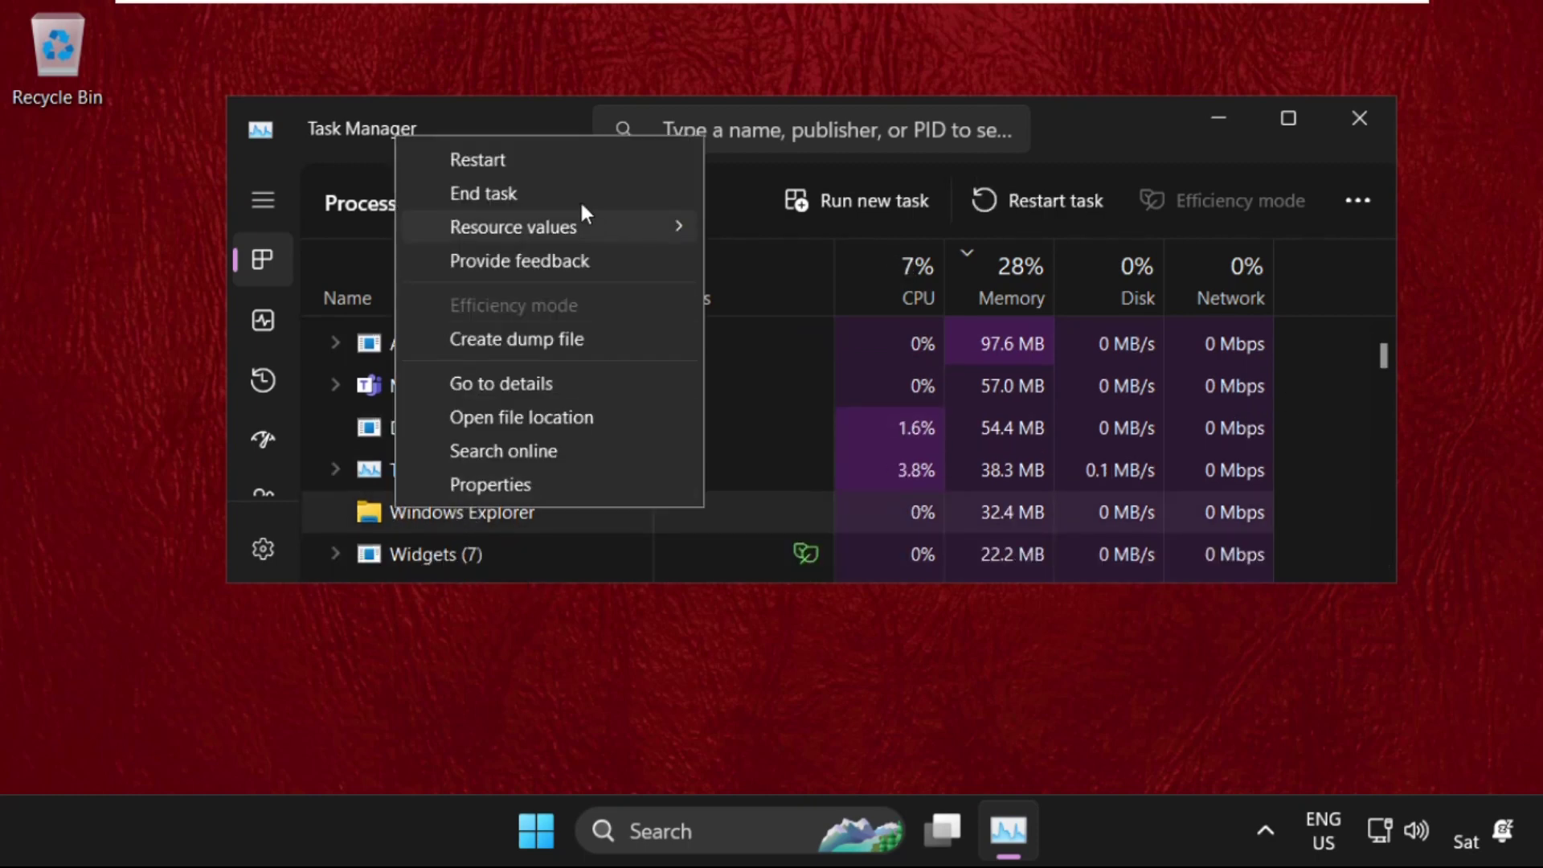
pyautogui.click(549, 164)
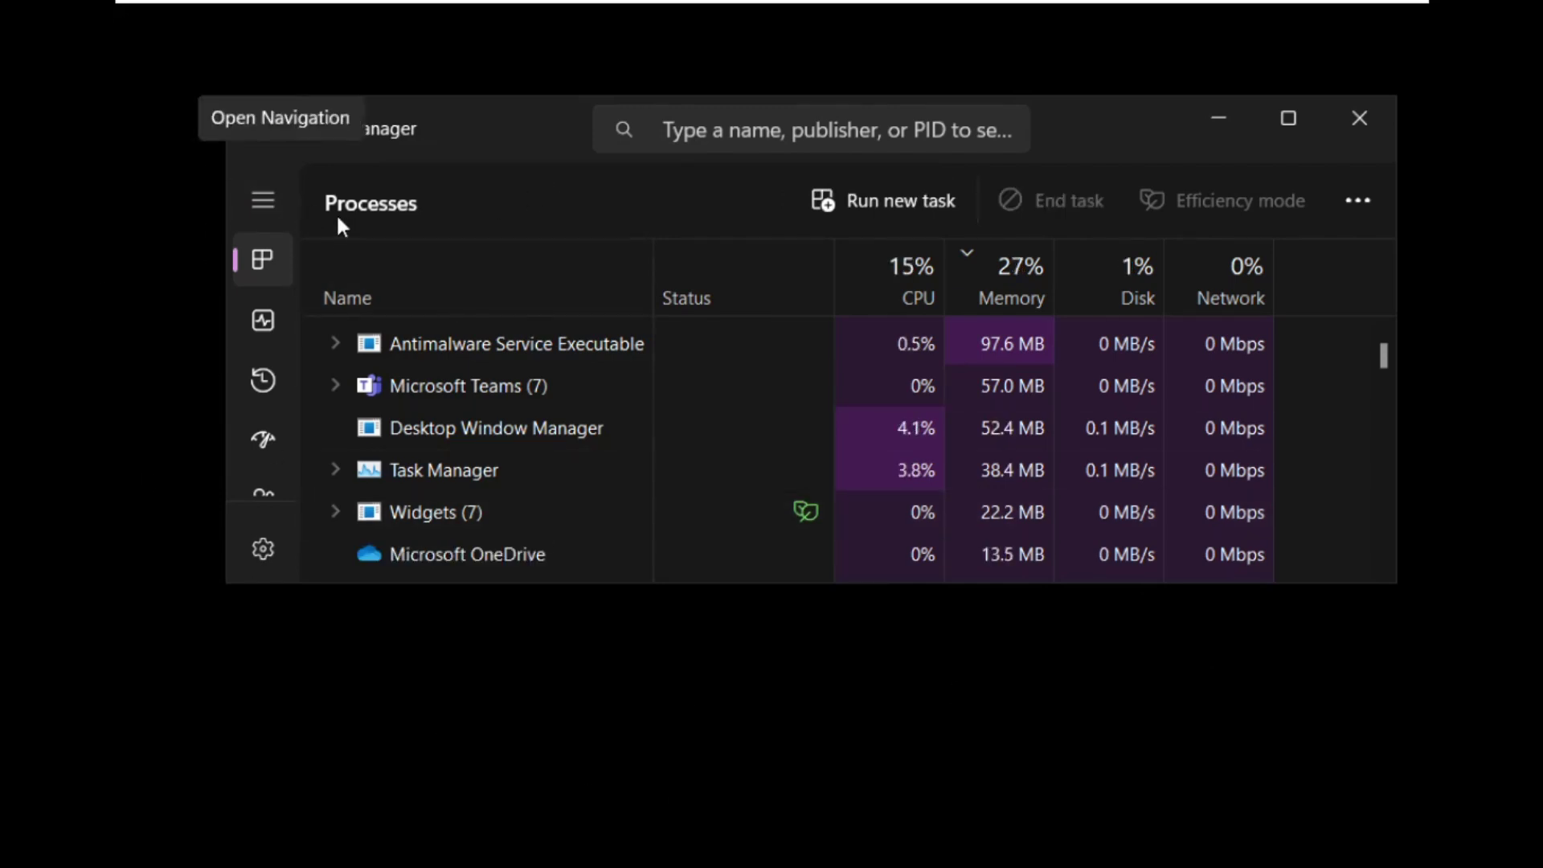
pyautogui.click(264, 201)
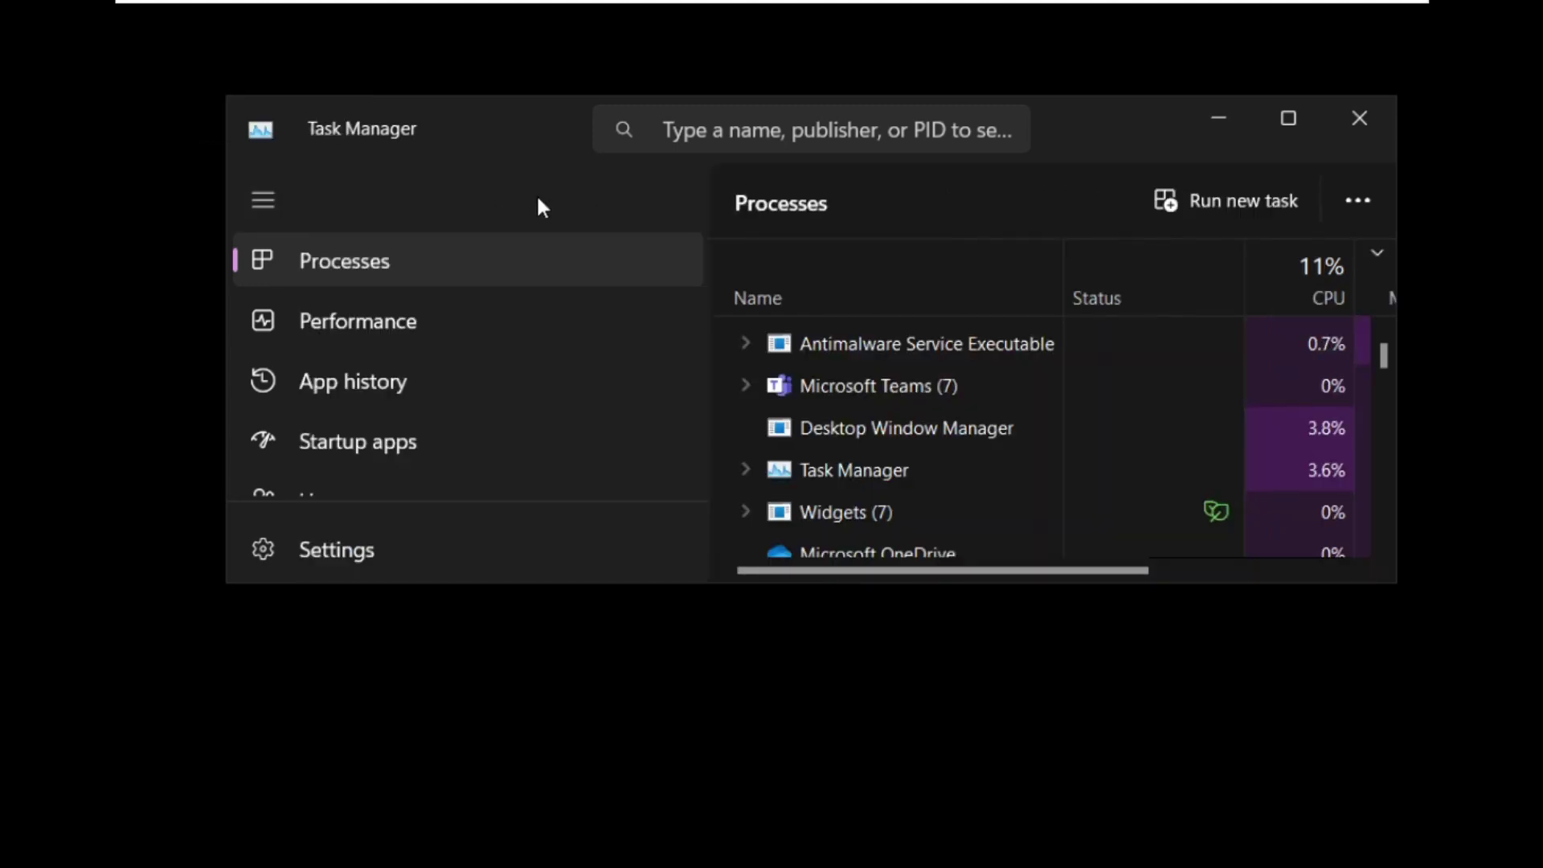
pyautogui.click(264, 201)
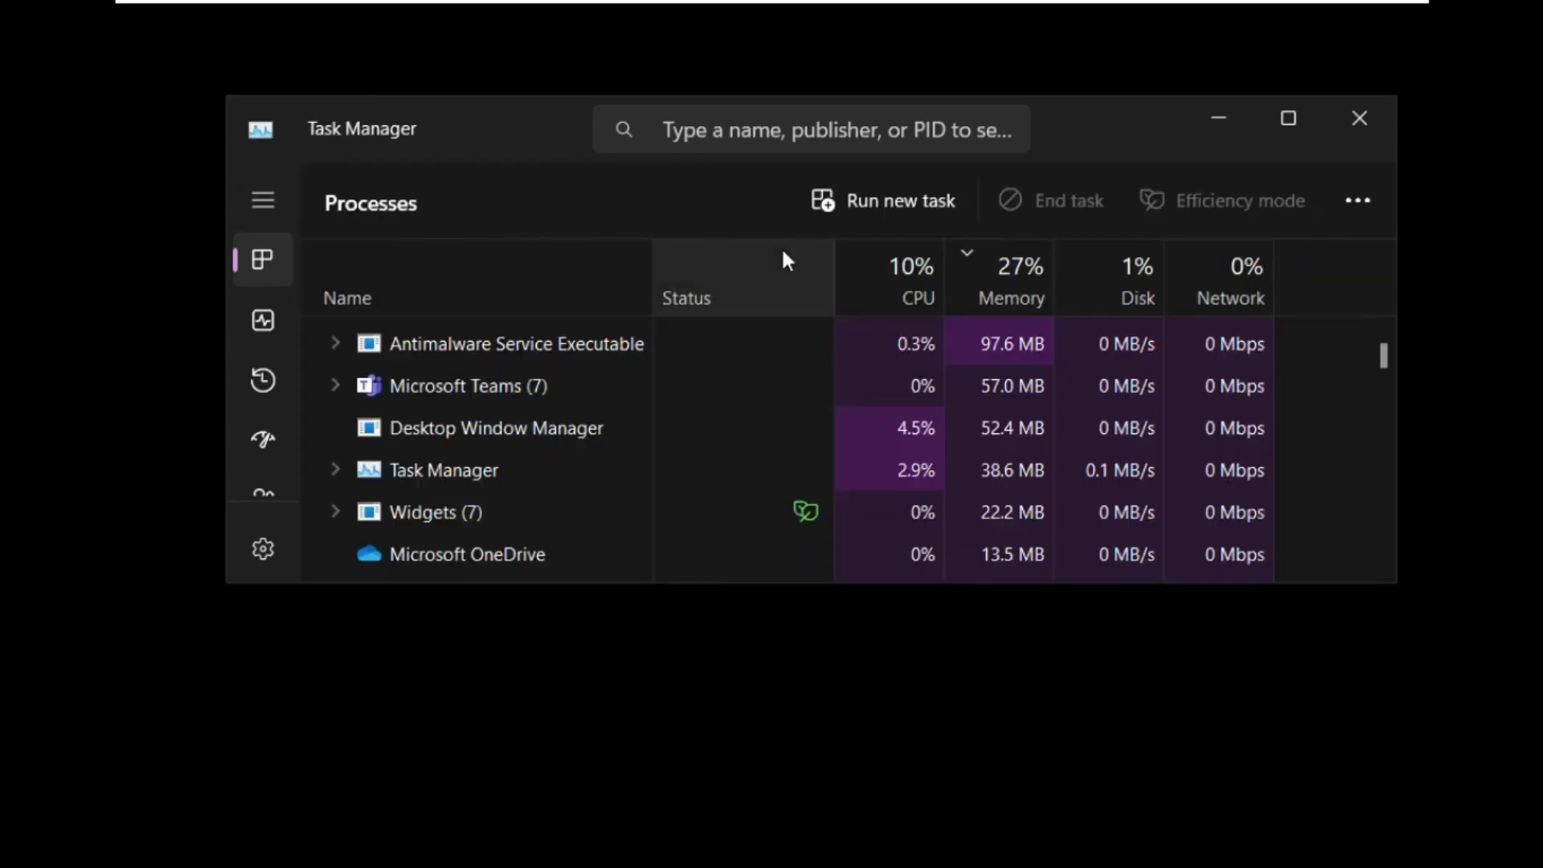
# Run explorer.exe as a new task to restore the desktop, then close Task Manager.
pyautogui.click(886, 201)
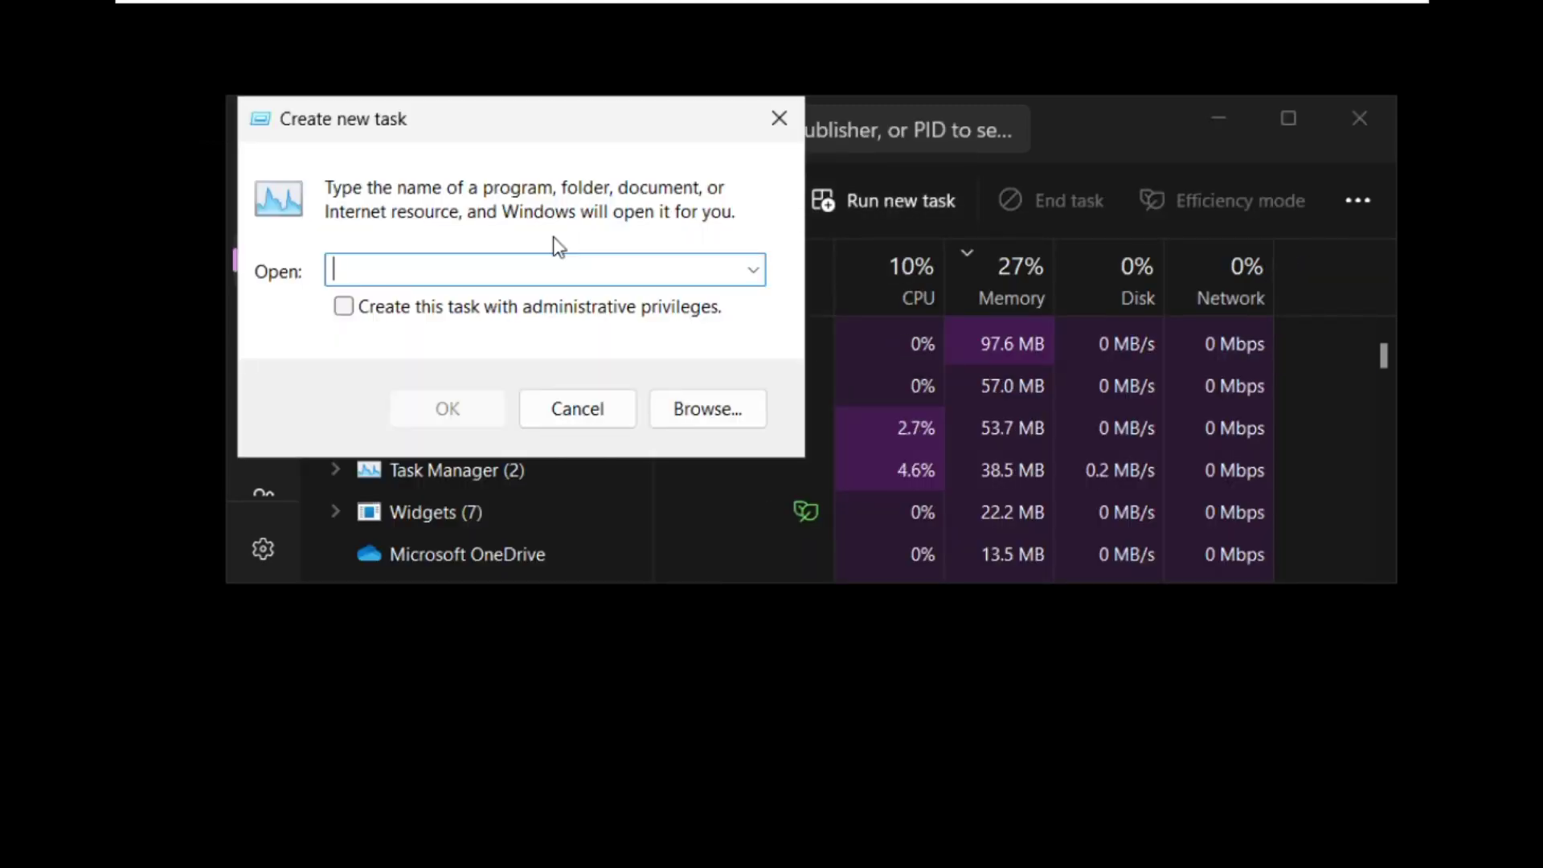
pyautogui.write('exp')
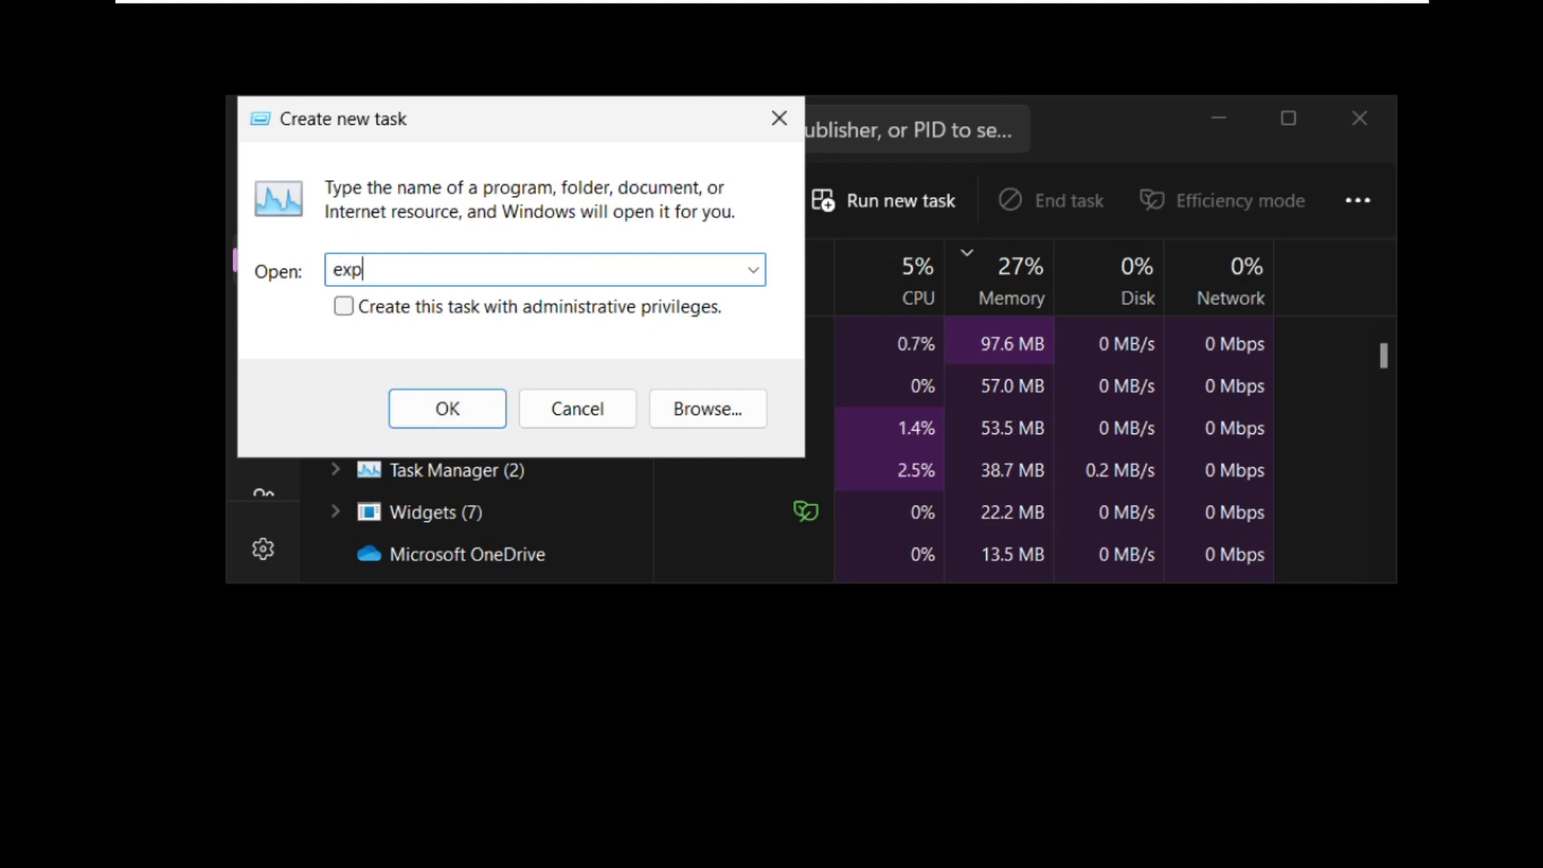
pyautogui.write('lorer')
pyautogui.write('.exe')
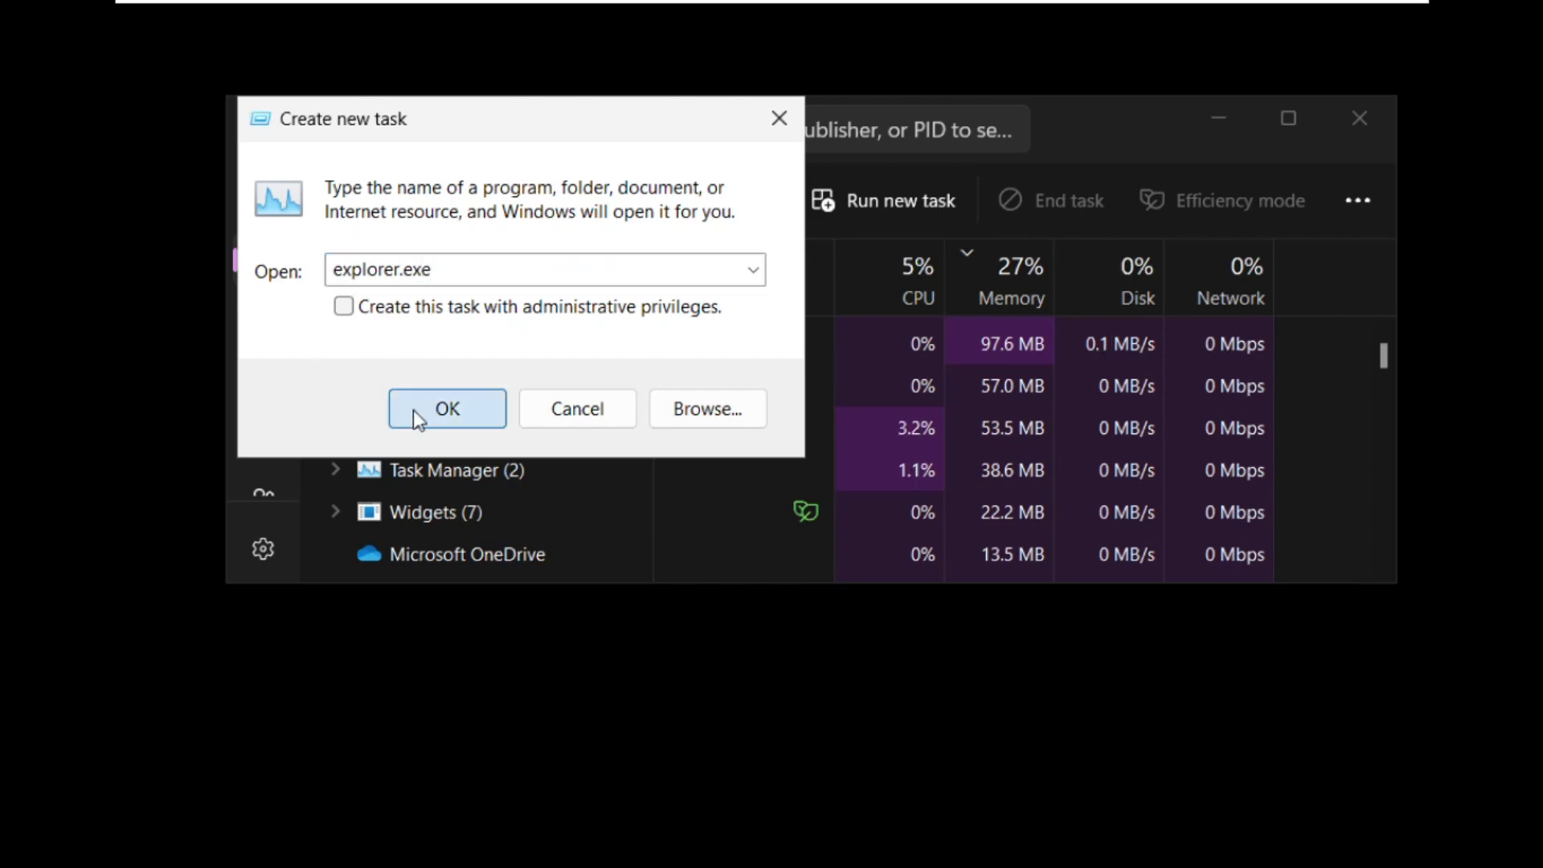
pyautogui.click(447, 409)
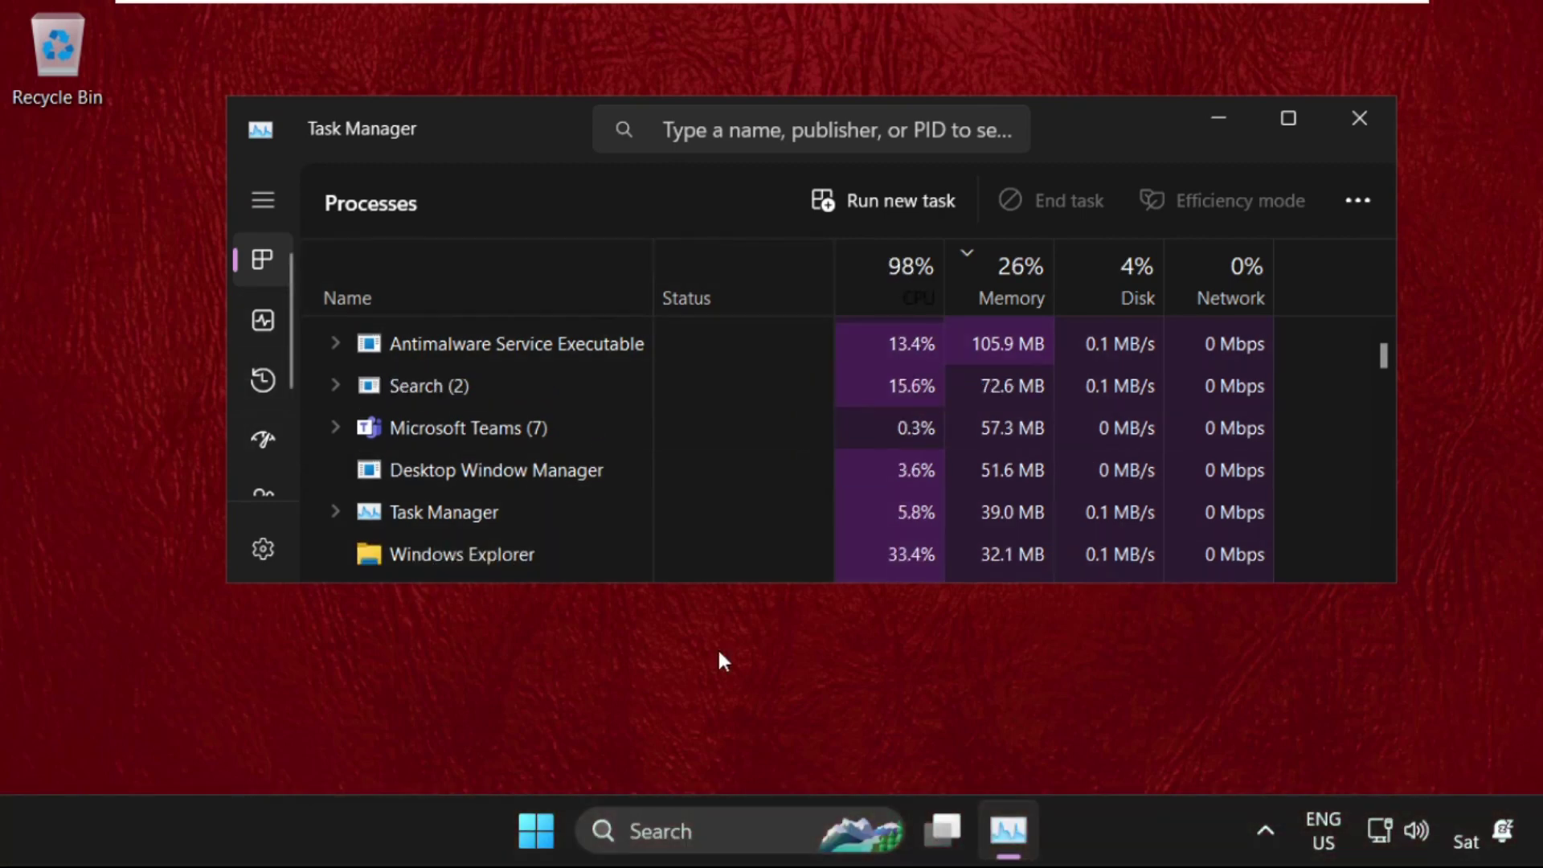
pyautogui.click(1361, 120)
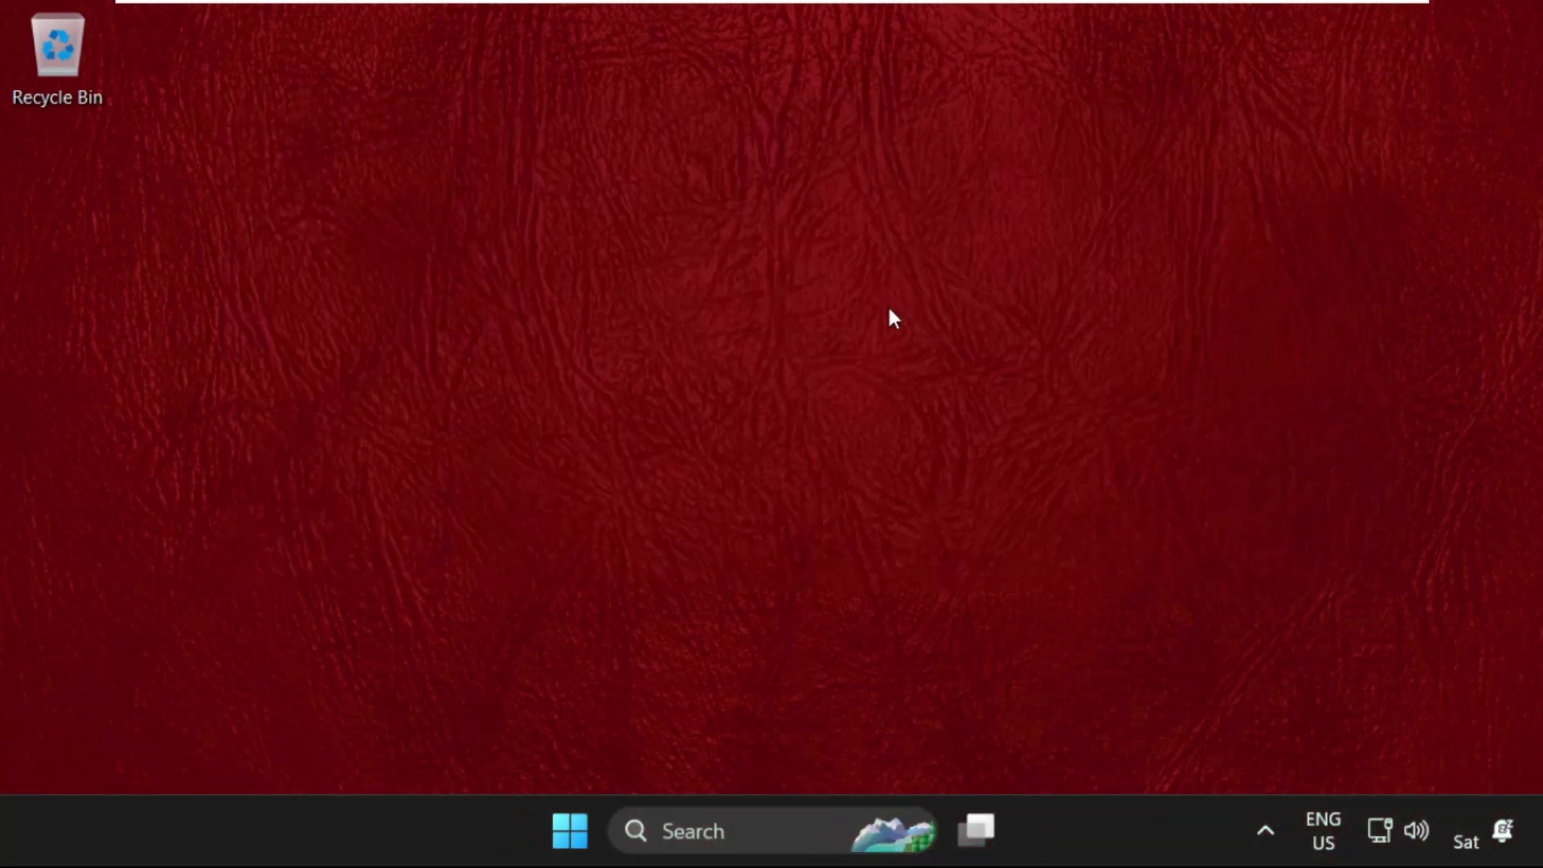
# Open System Configuration via msconfig, hide Microsoft services, disable all others, apply, and close.
pyautogui.click(675, 829)
pyautogui.write('mscom')
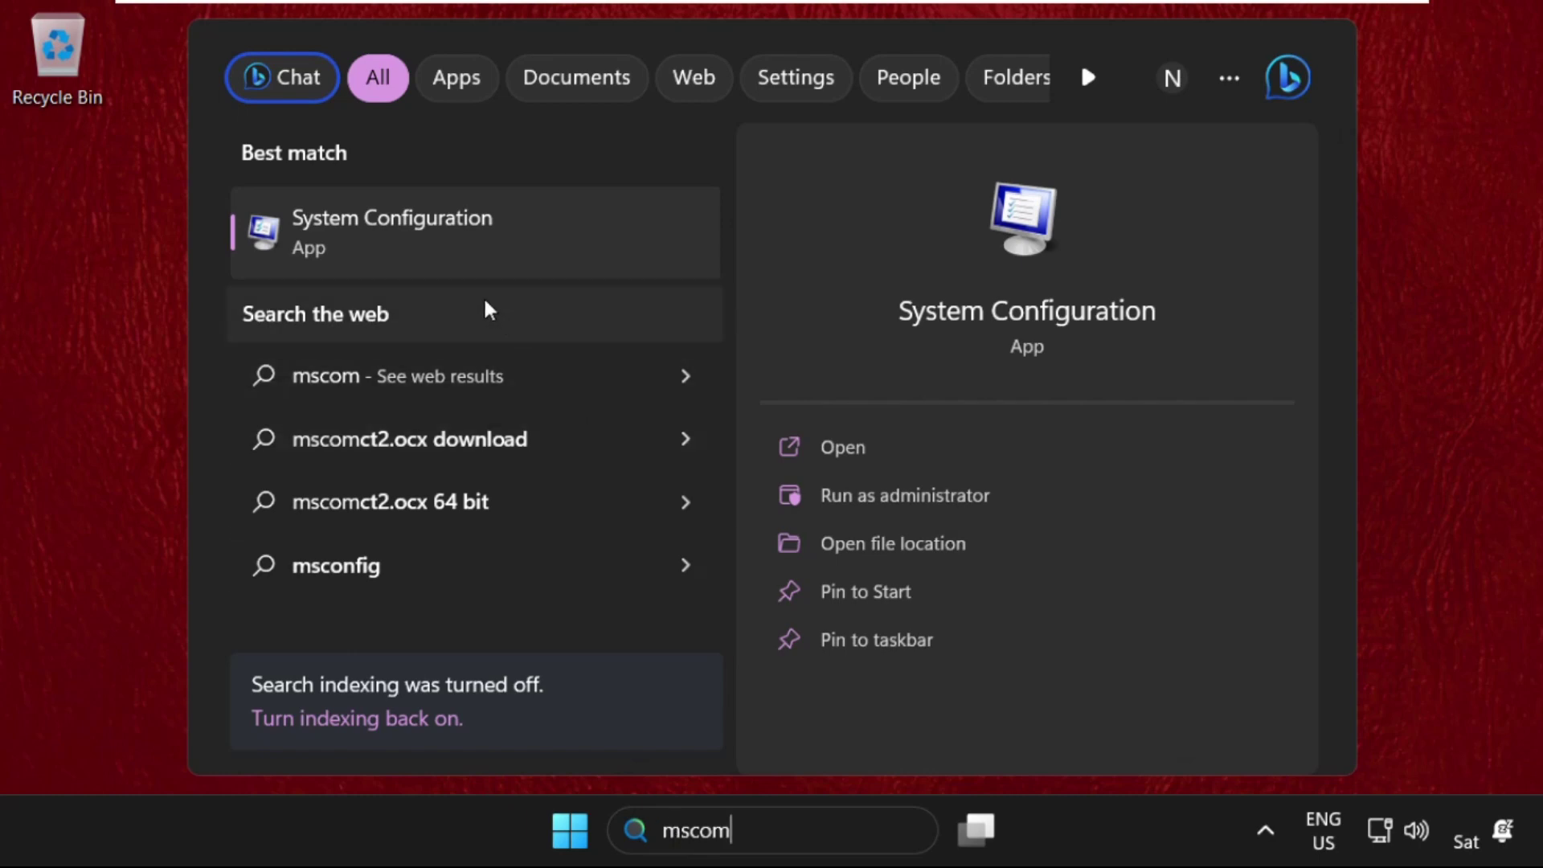
pyautogui.click(399, 246)
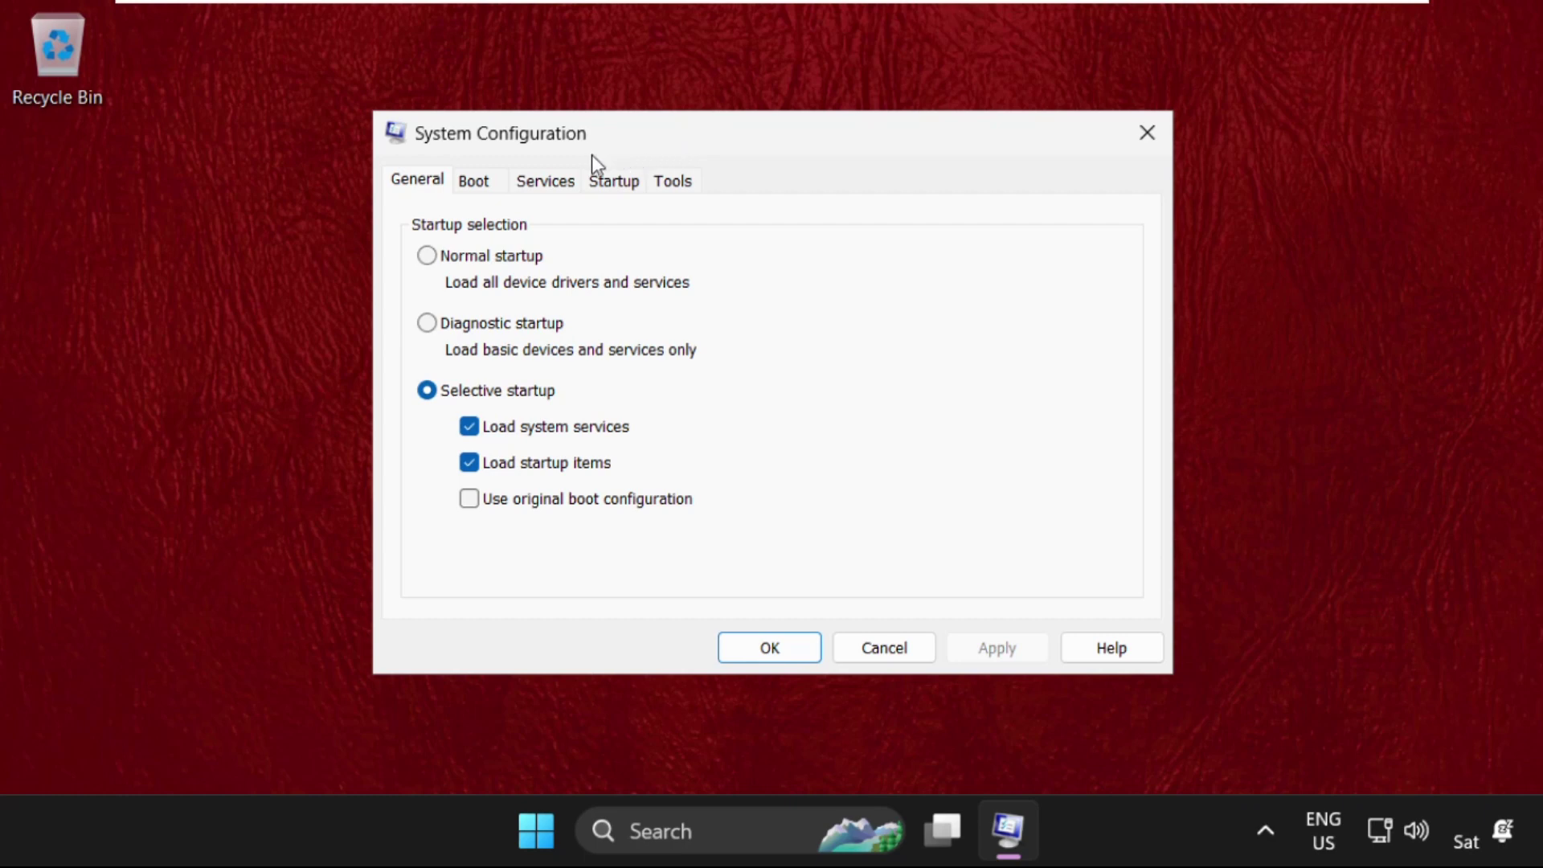
pyautogui.click(550, 182)
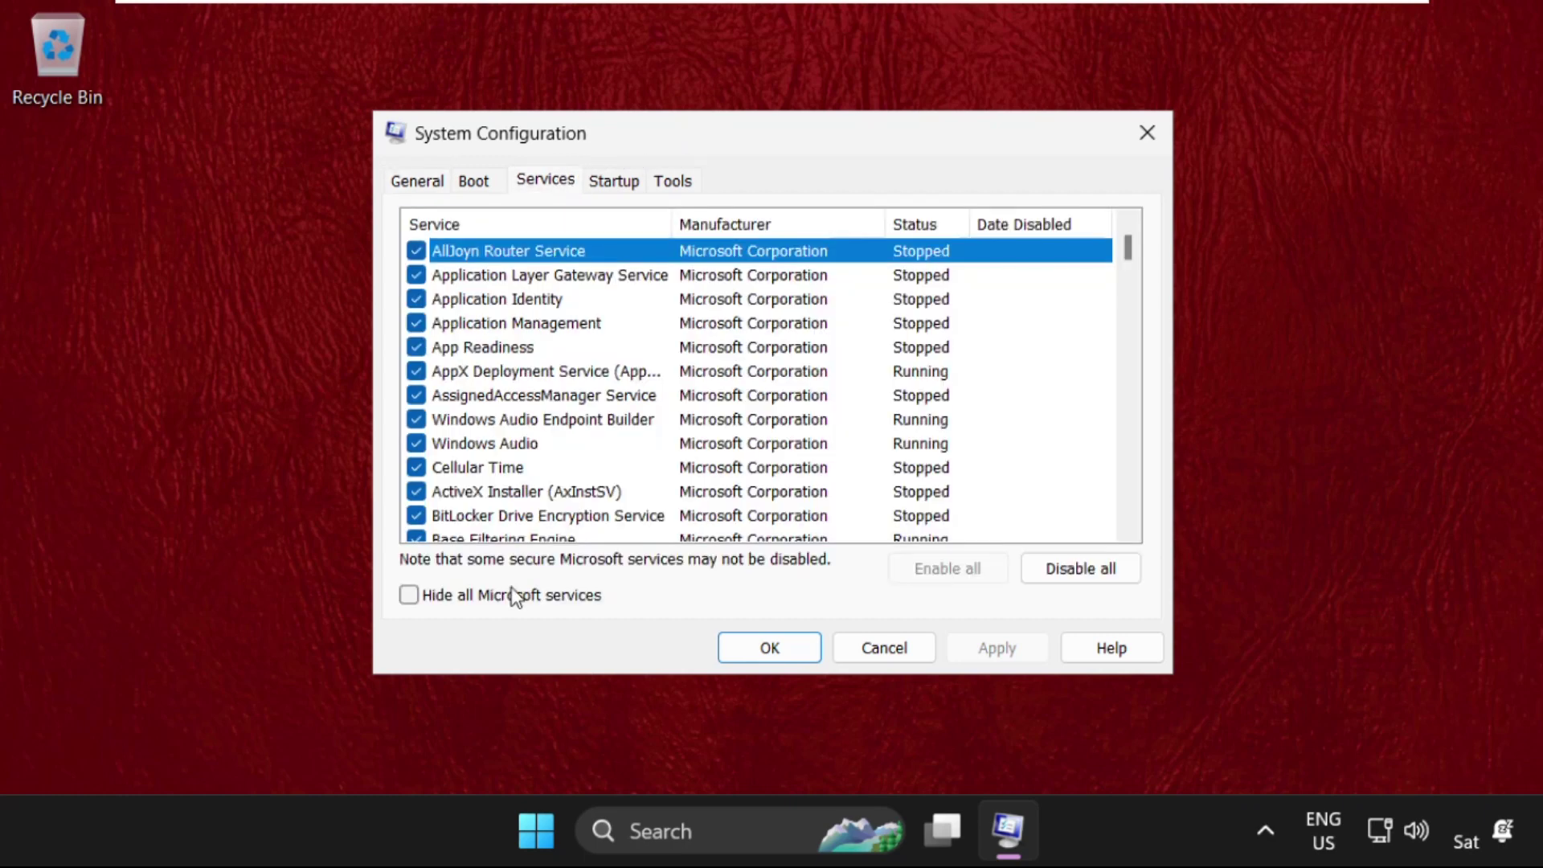
pyautogui.click(410, 595)
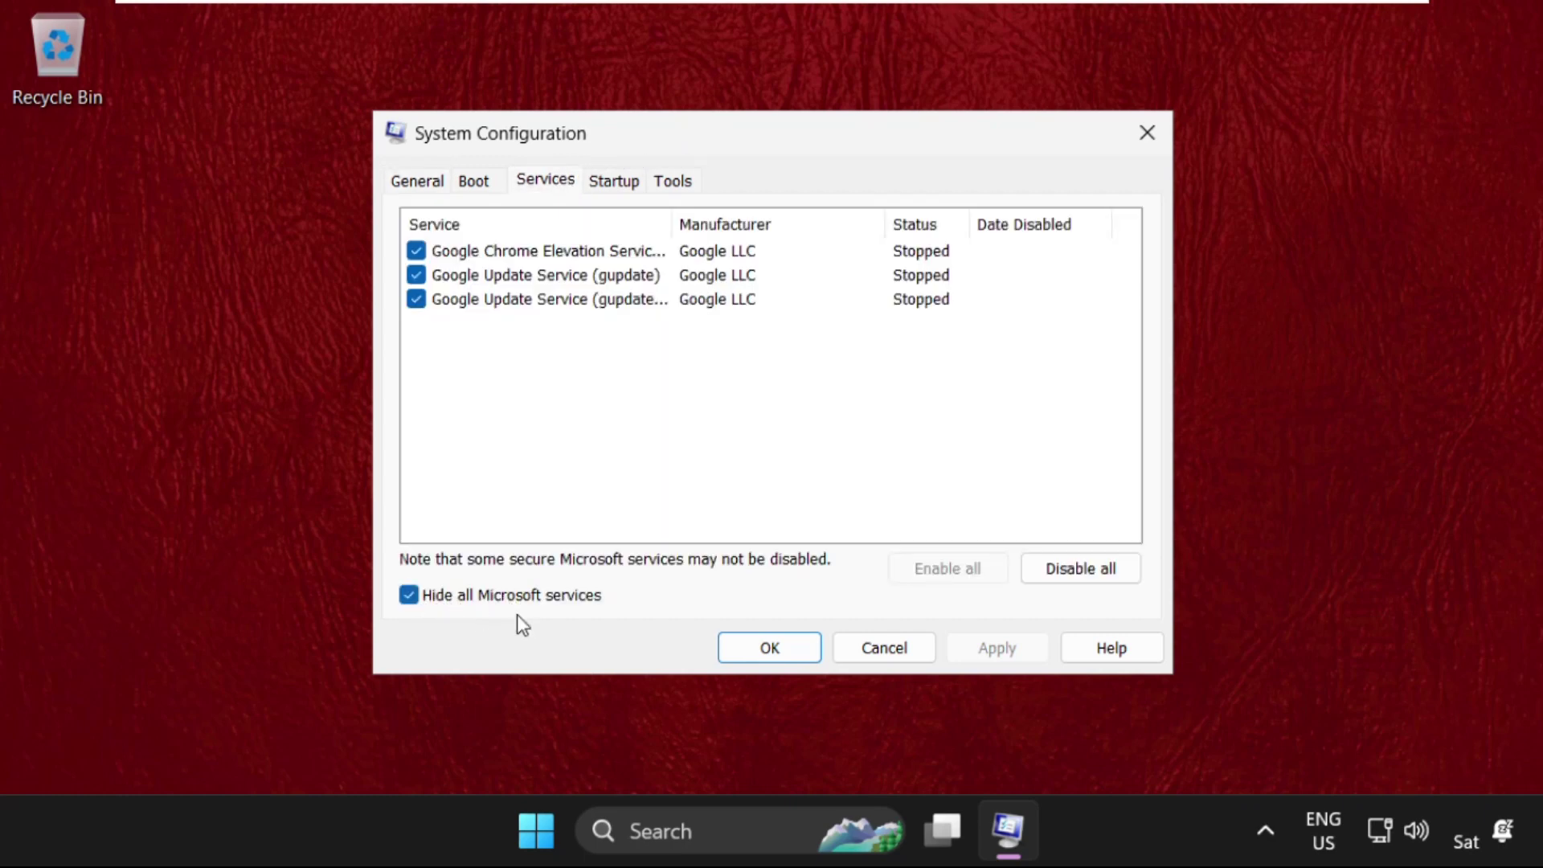
pyautogui.click(1073, 569)
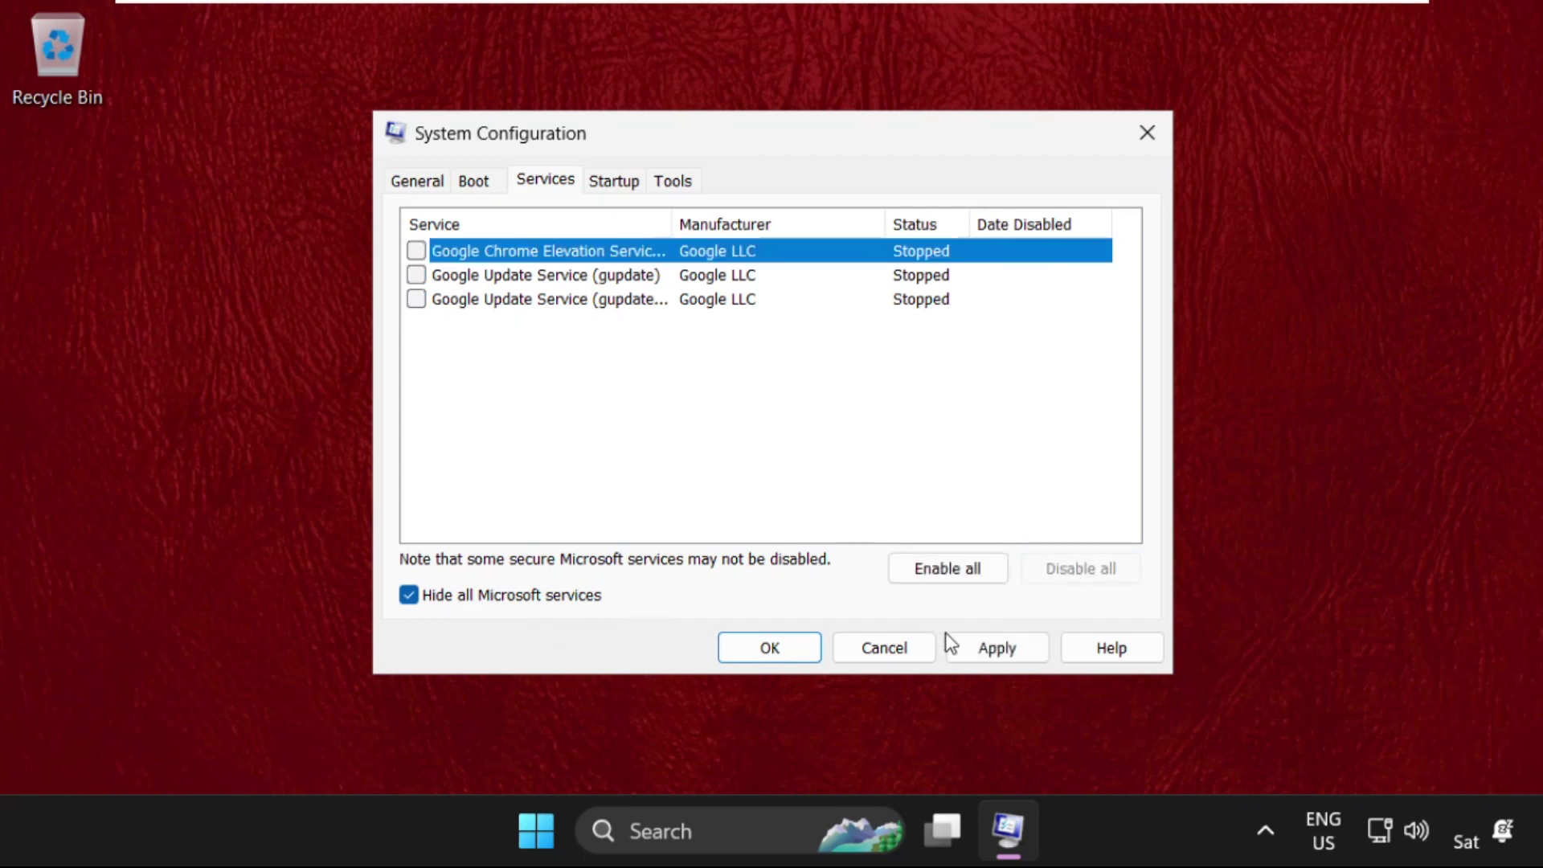
pyautogui.click(996, 647)
pyautogui.click(792, 650)
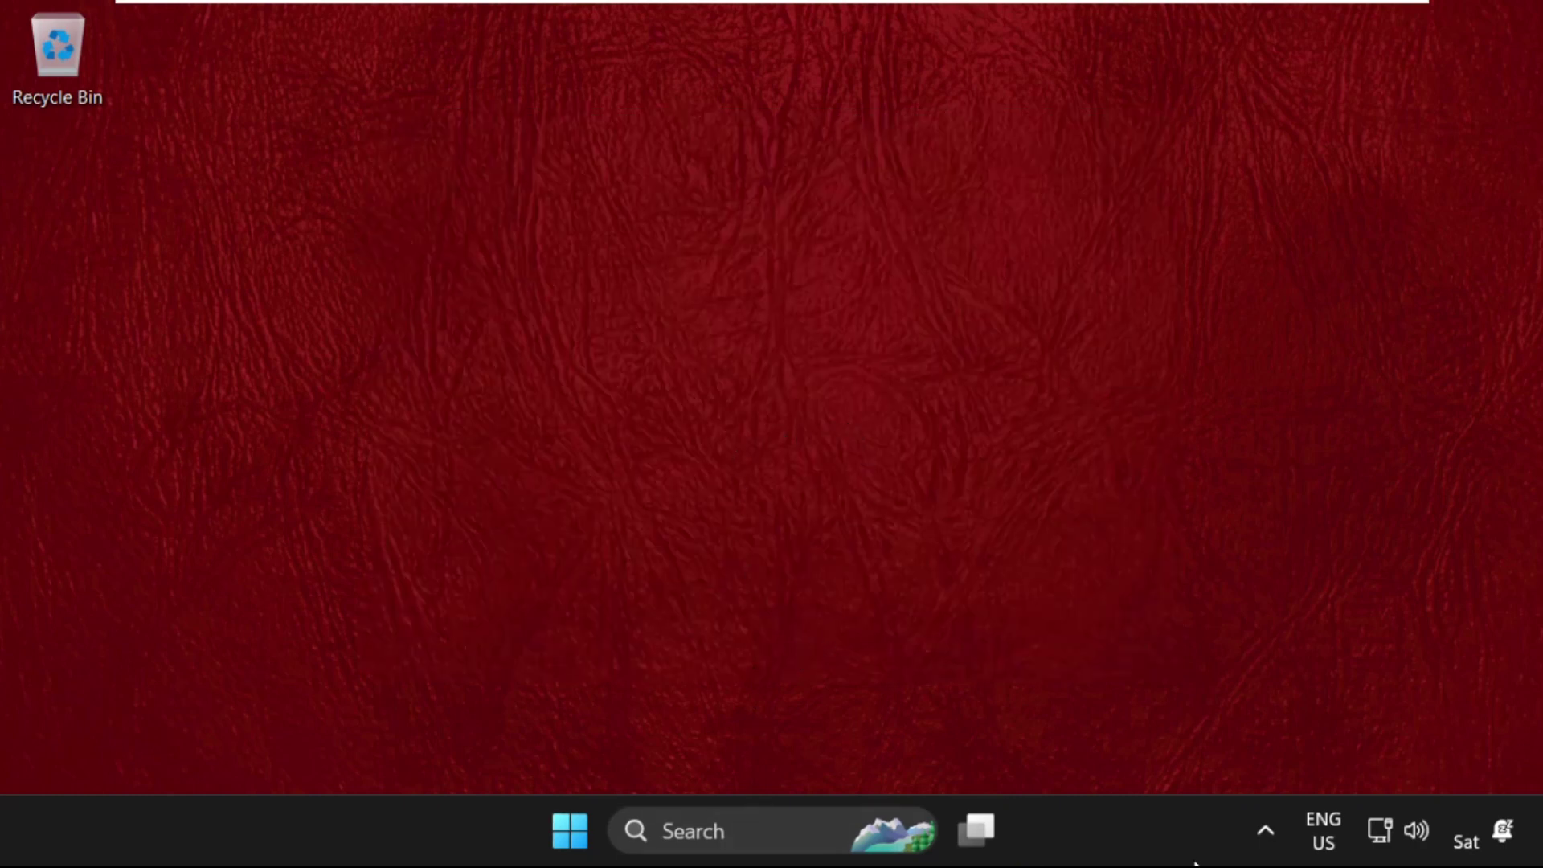
# Reopen Task Manager from the taskbar menu and bring up the centred Run new task prompt.
pyautogui.rightClick(1112, 832)
pyautogui.click(1213, 718)
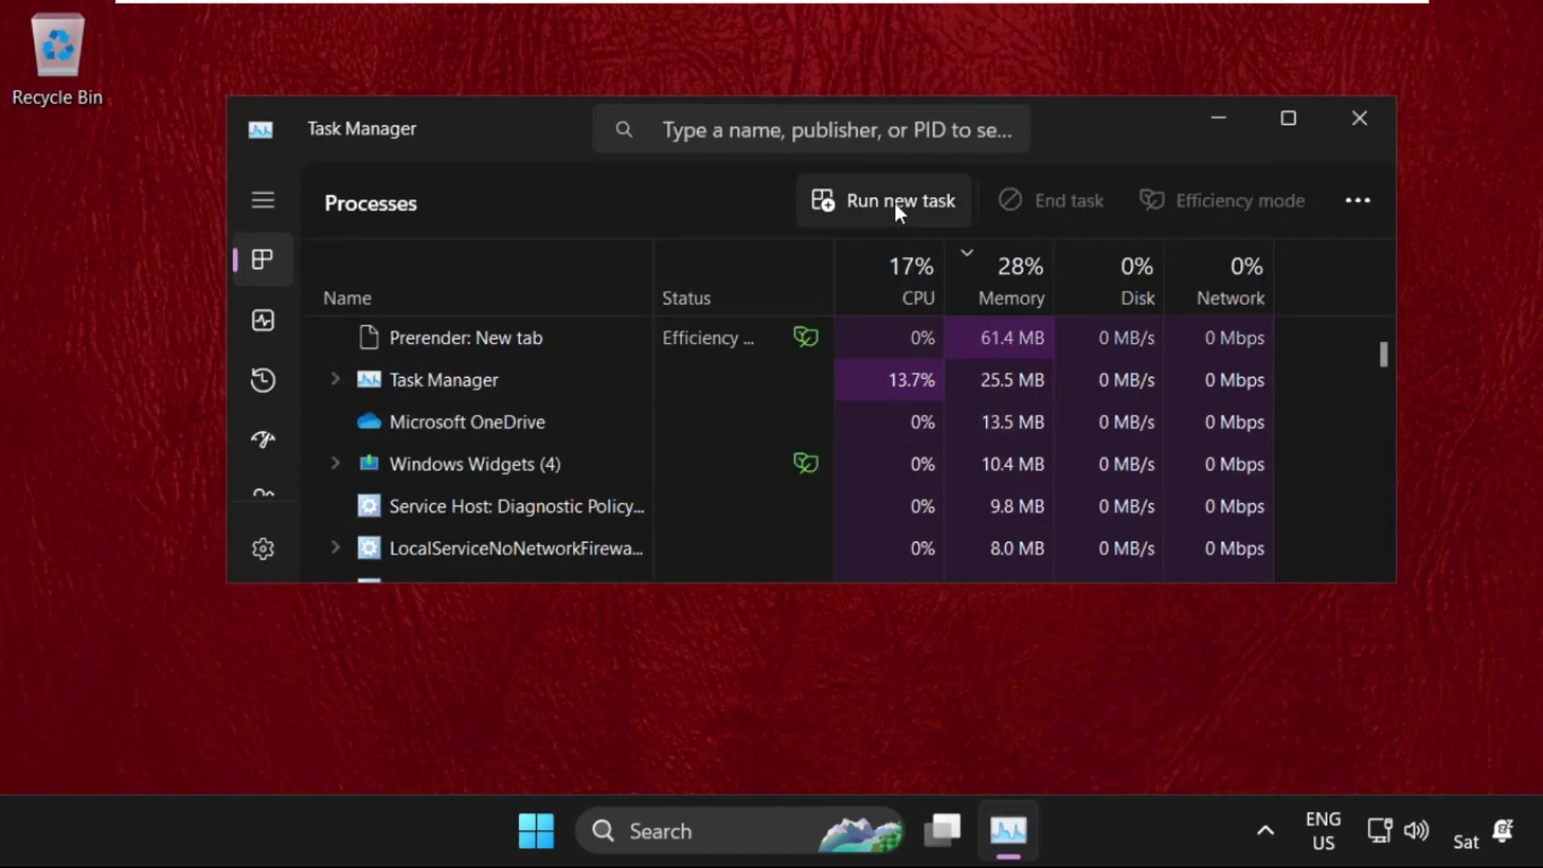
pyautogui.click(894, 203)
pyautogui.moveTo(507, 122); pyautogui.dragTo(702, 263)
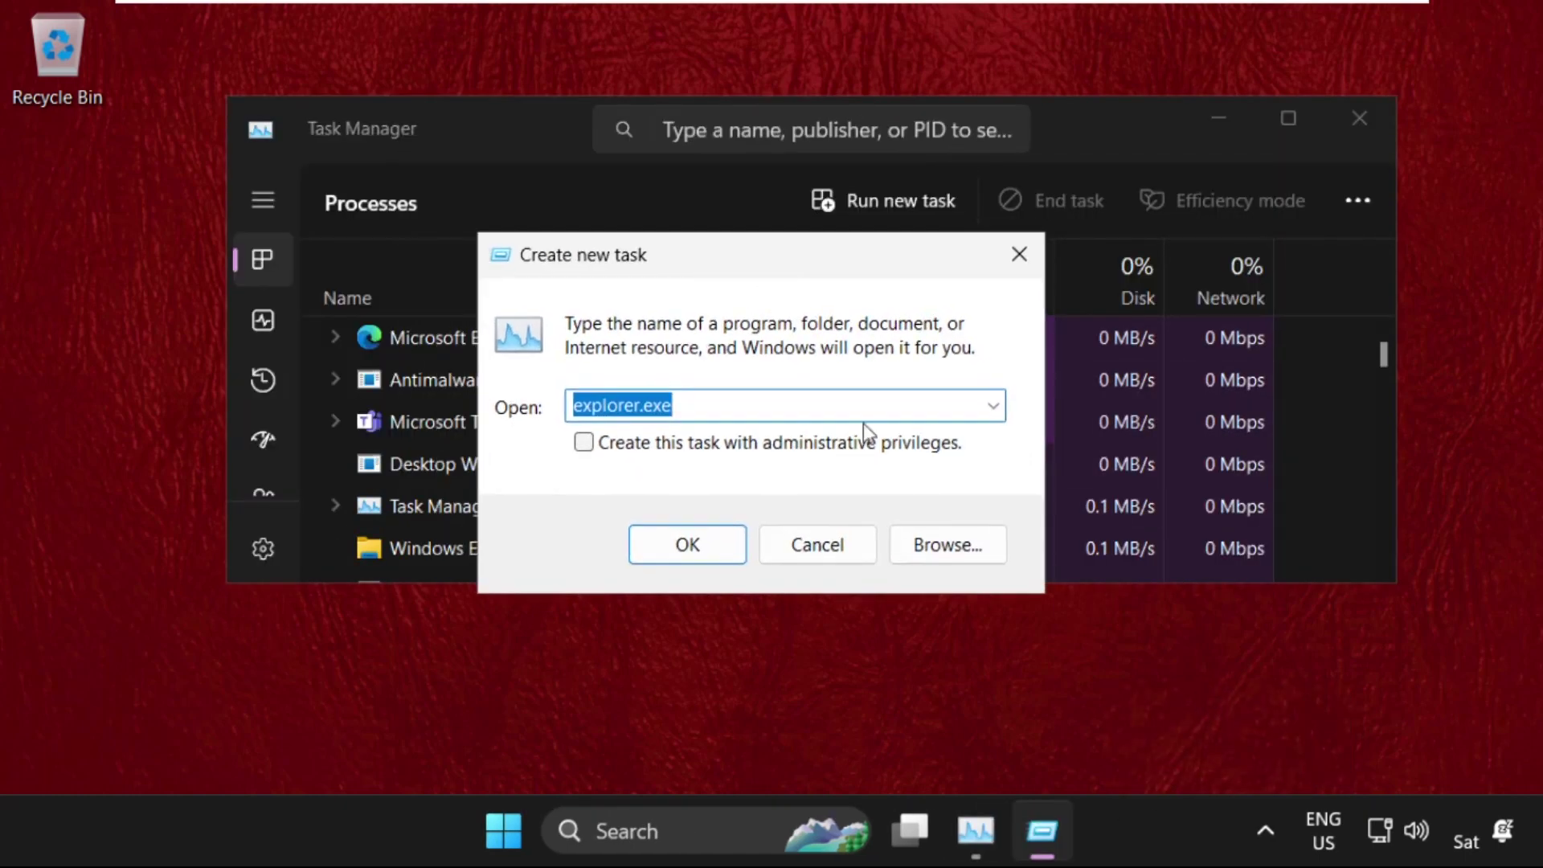
# Browse to C:\Windows\System32 and select cmd as the program to run.
pyautogui.click(947, 544)
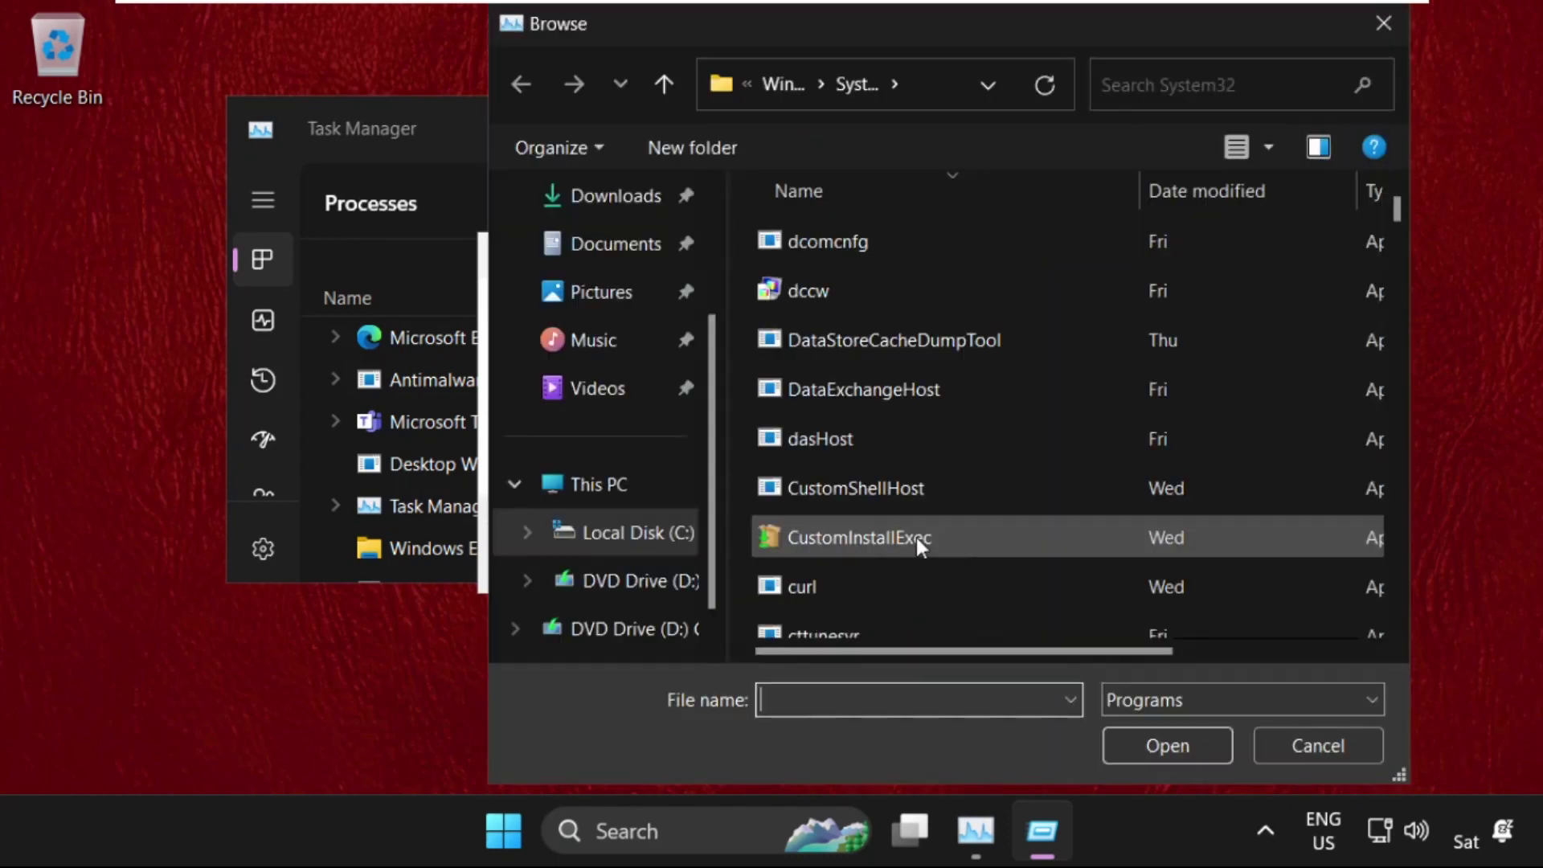
pyautogui.scroll(-5, 904, 535)
pyautogui.click(599, 484)
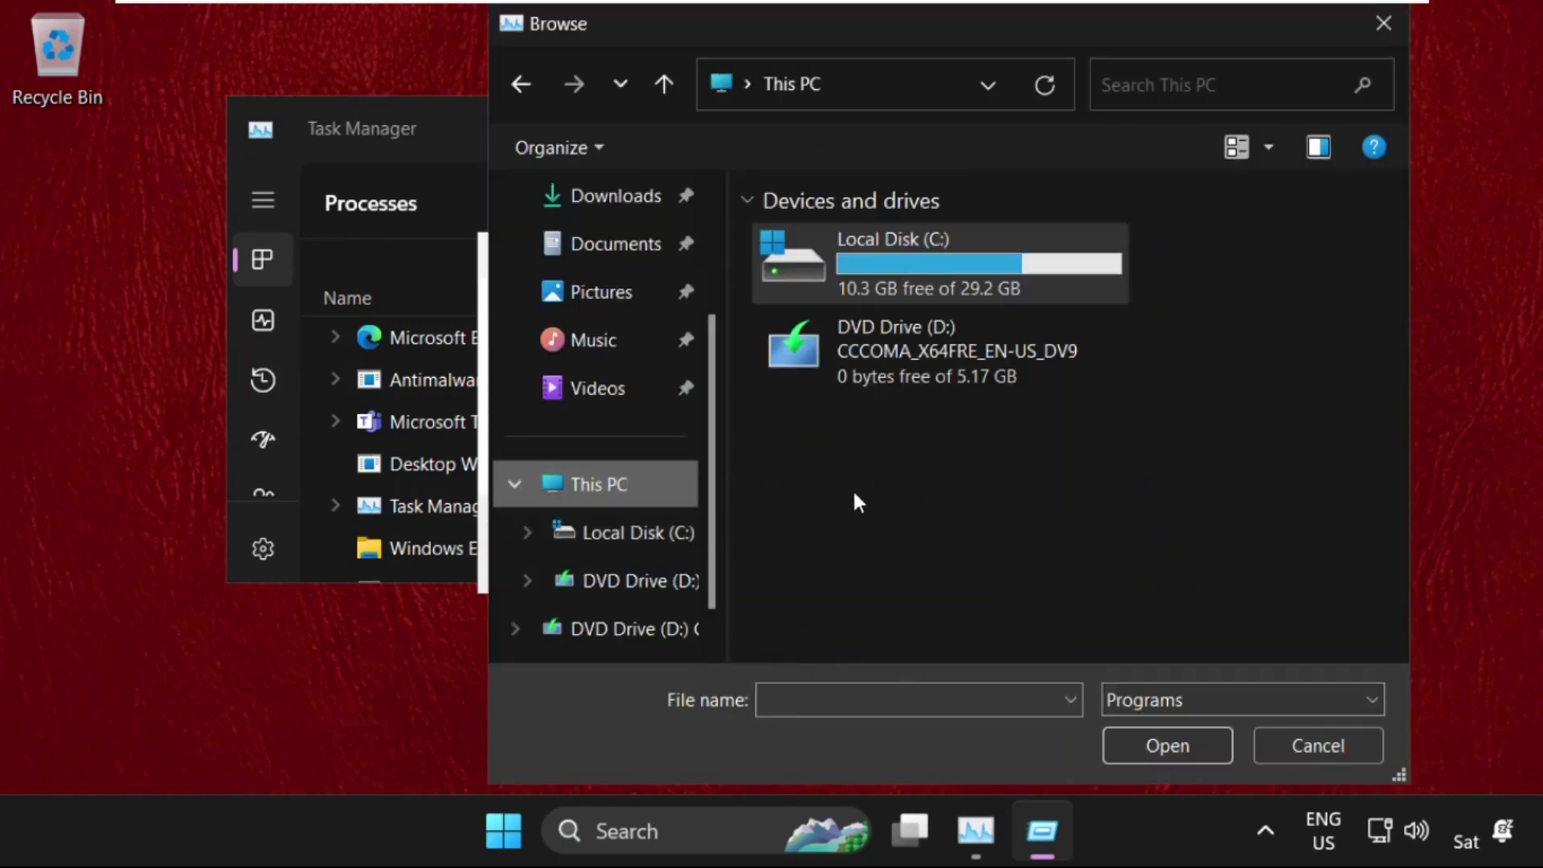
pyautogui.doubleClick(921, 270)
pyautogui.scroll(-3, 894, 477)
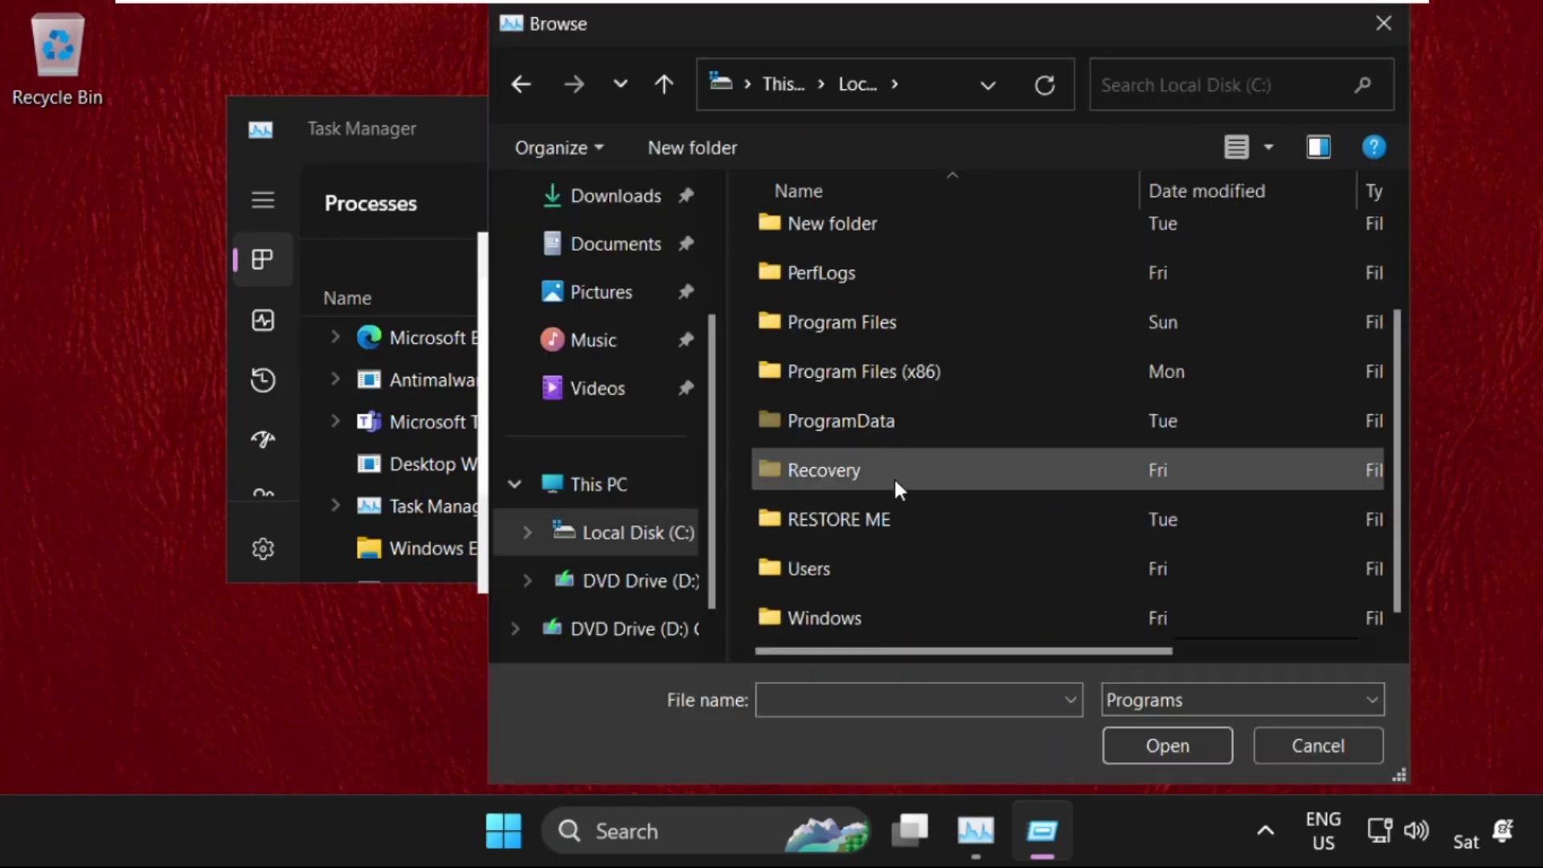
pyautogui.doubleClick(873, 595)
pyautogui.scroll(-5, 869, 504)
pyautogui.scroll(-3, 869, 505)
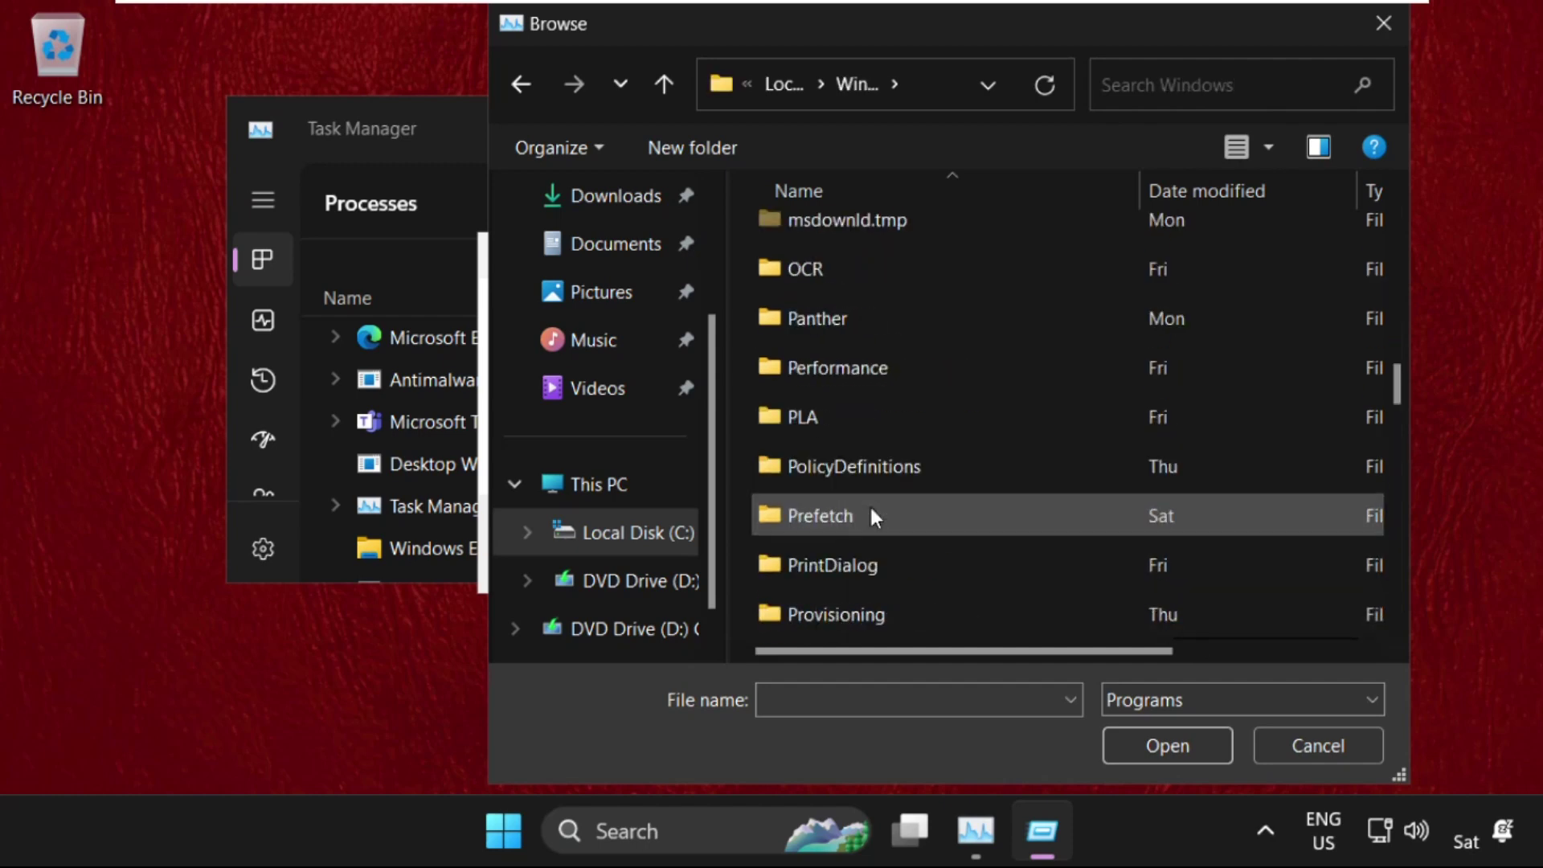
pyautogui.scroll(-3, 870, 504)
pyautogui.scroll(-3, 869, 504)
pyautogui.scroll(-3, 870, 504)
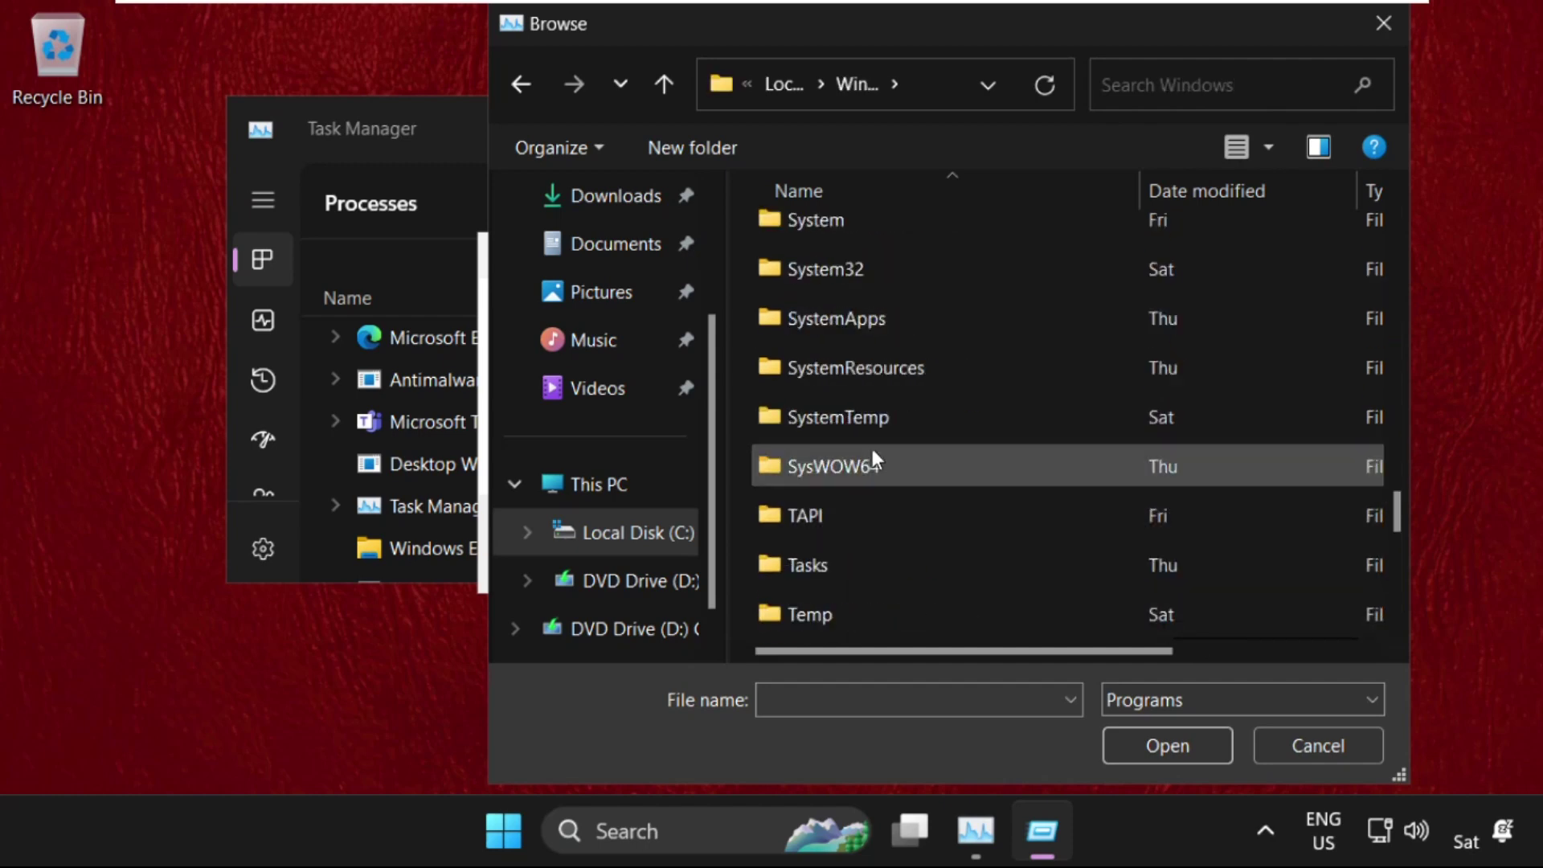
pyautogui.scroll(1, 872, 411)
pyautogui.doubleClick(871, 384)
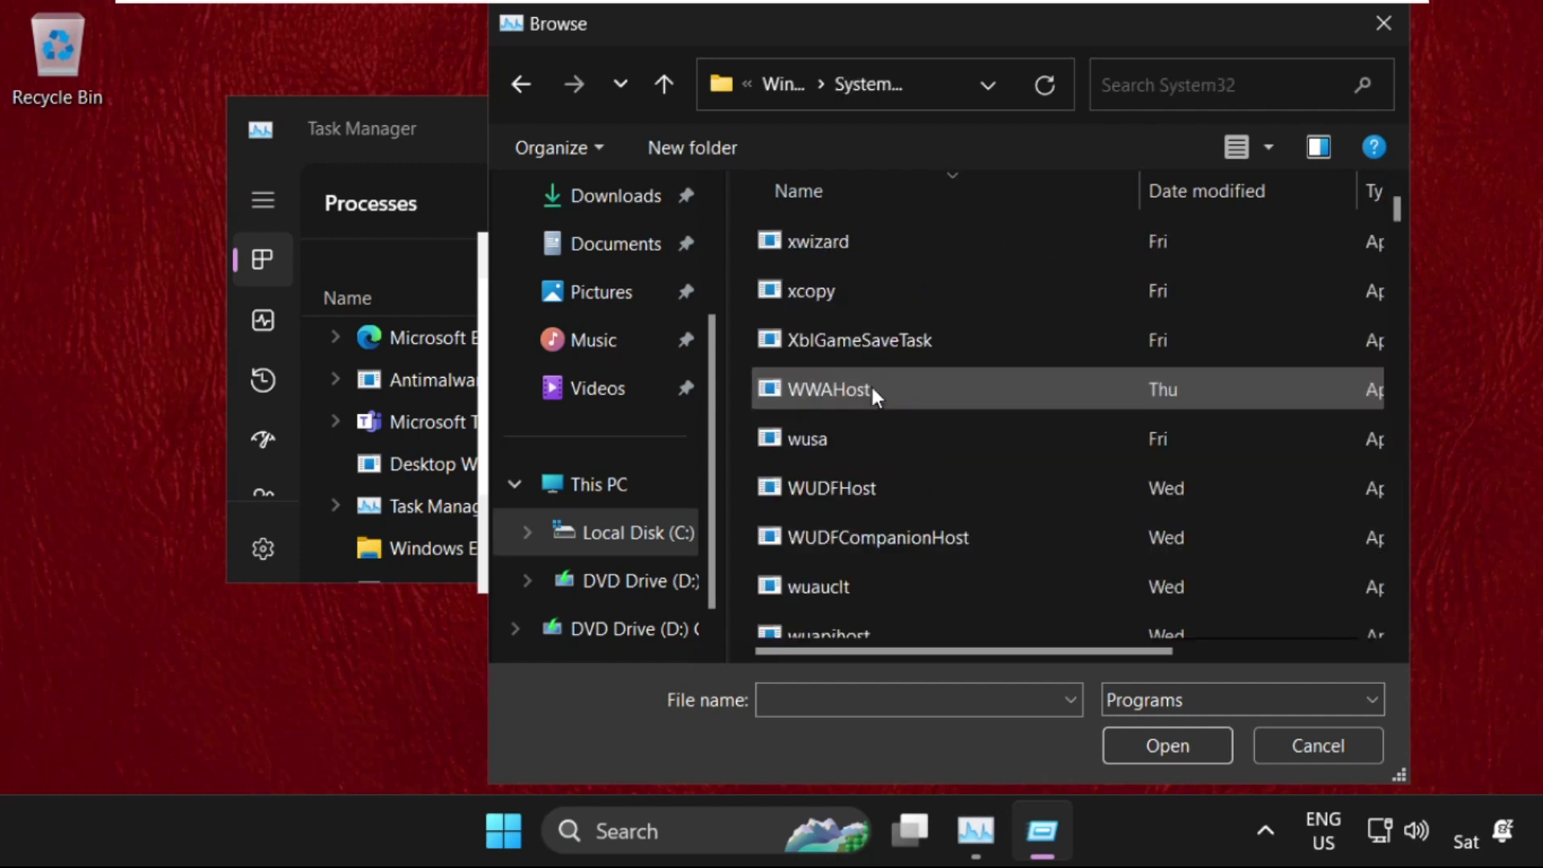
pyautogui.click(871, 384)
pyautogui.write('c')
pyautogui.click(871, 383)
pyautogui.scroll(3, 873, 388)
pyautogui.scroll(2, 871, 387)
pyautogui.scroll(1, 871, 383)
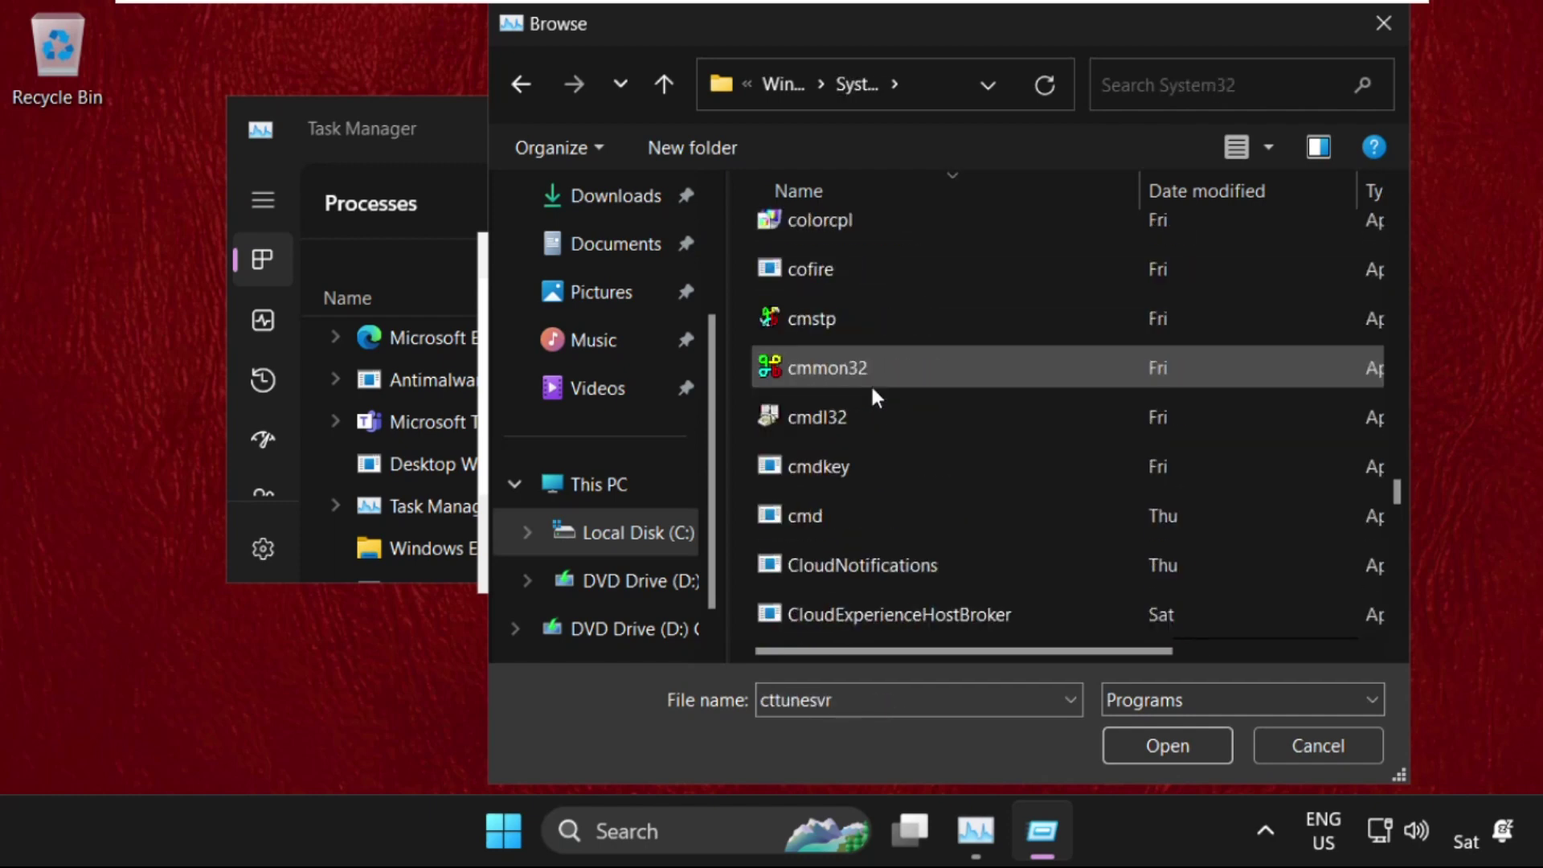
pyautogui.scroll(-1, 870, 384)
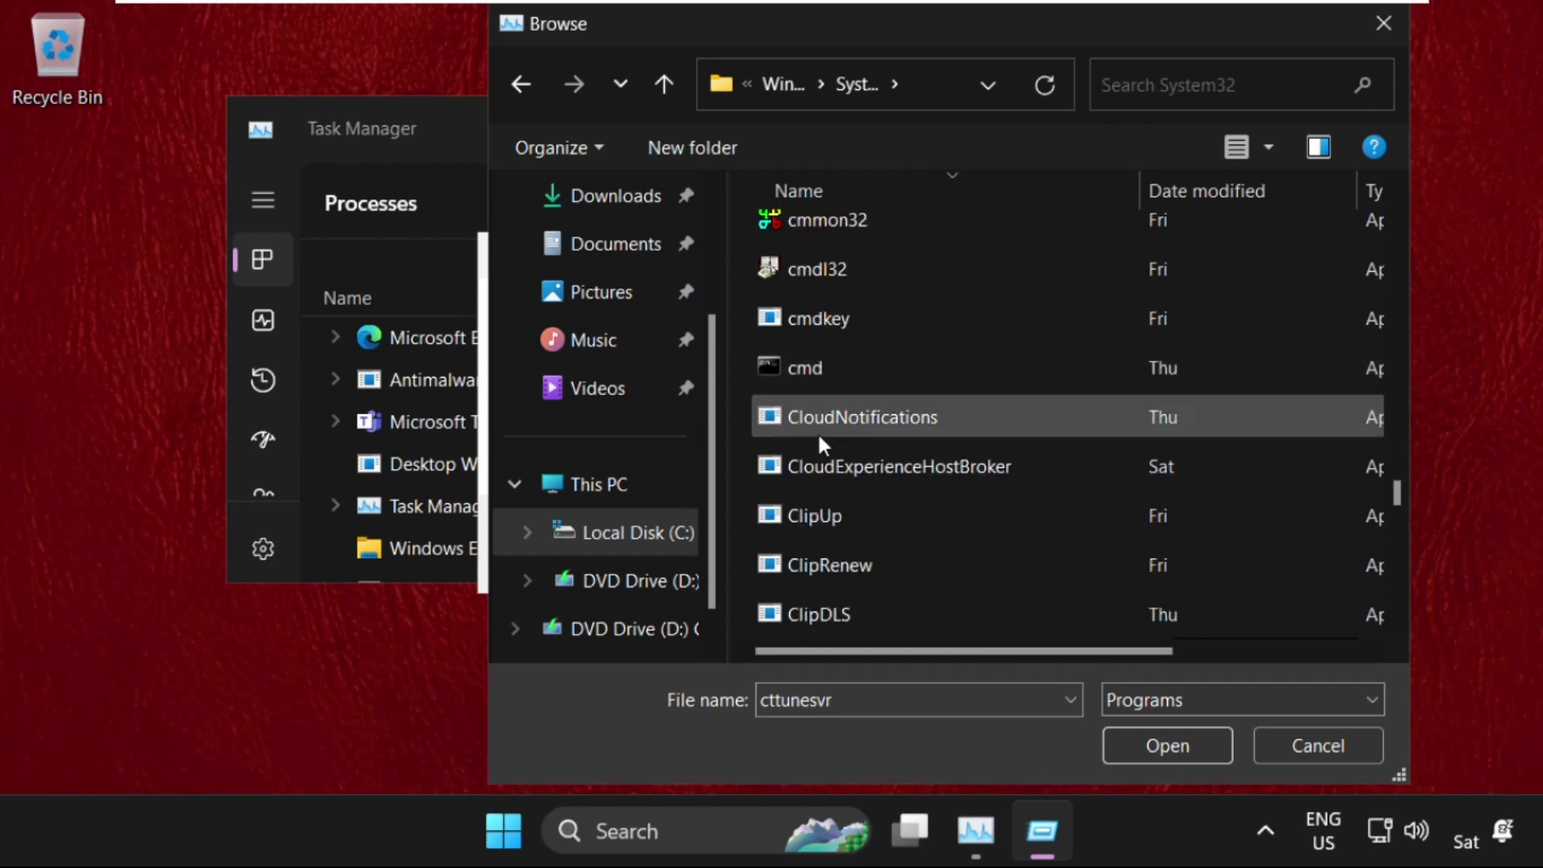
pyautogui.click(853, 378)
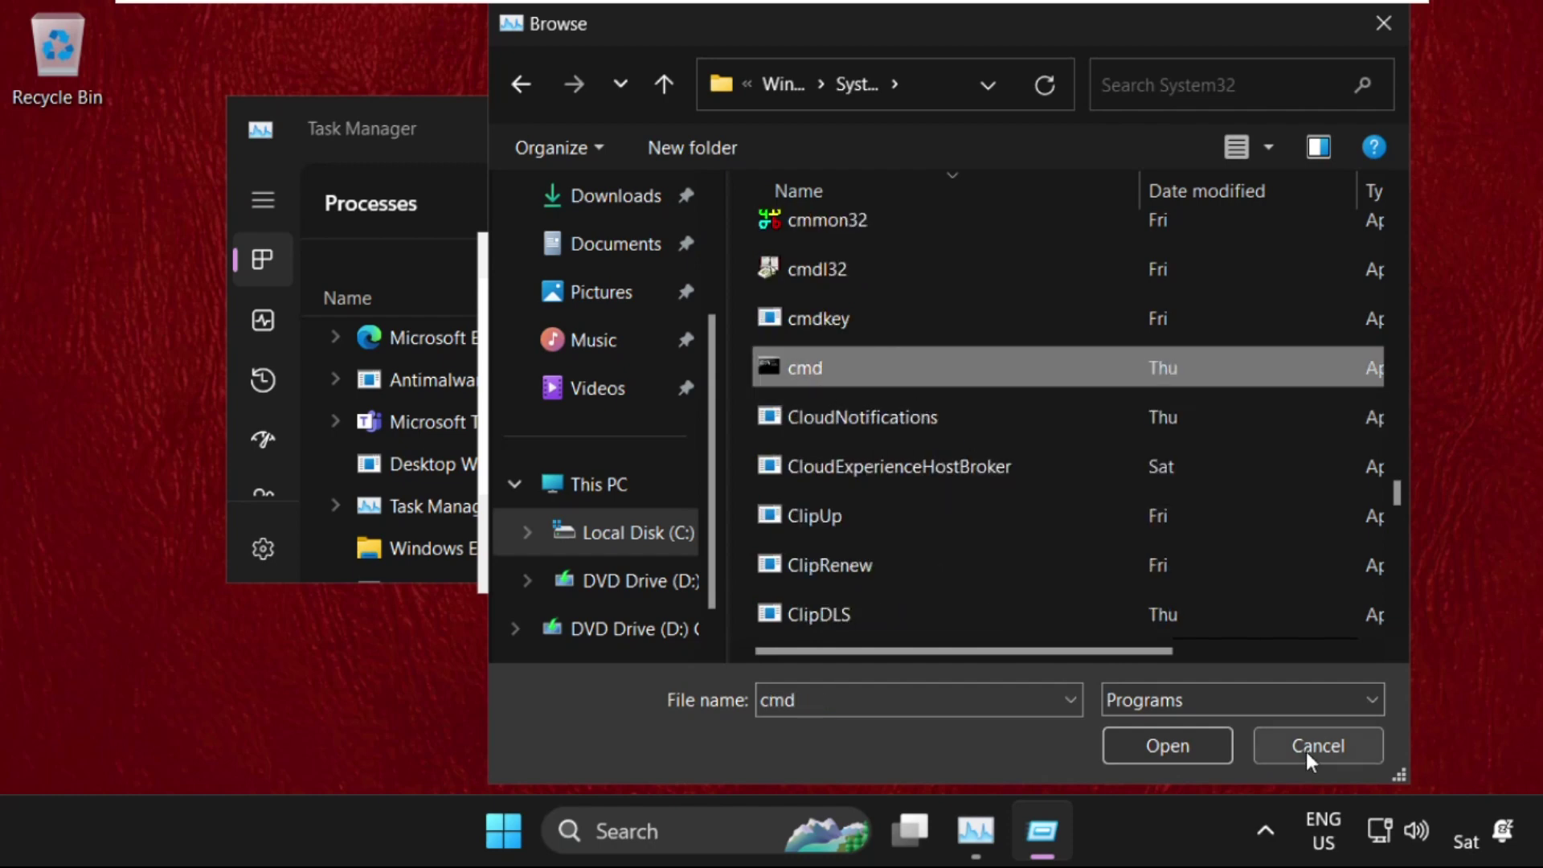
# Launch cmd with administrative privileges, shrink its window, and close Task Manager.
pyautogui.click(1167, 745)
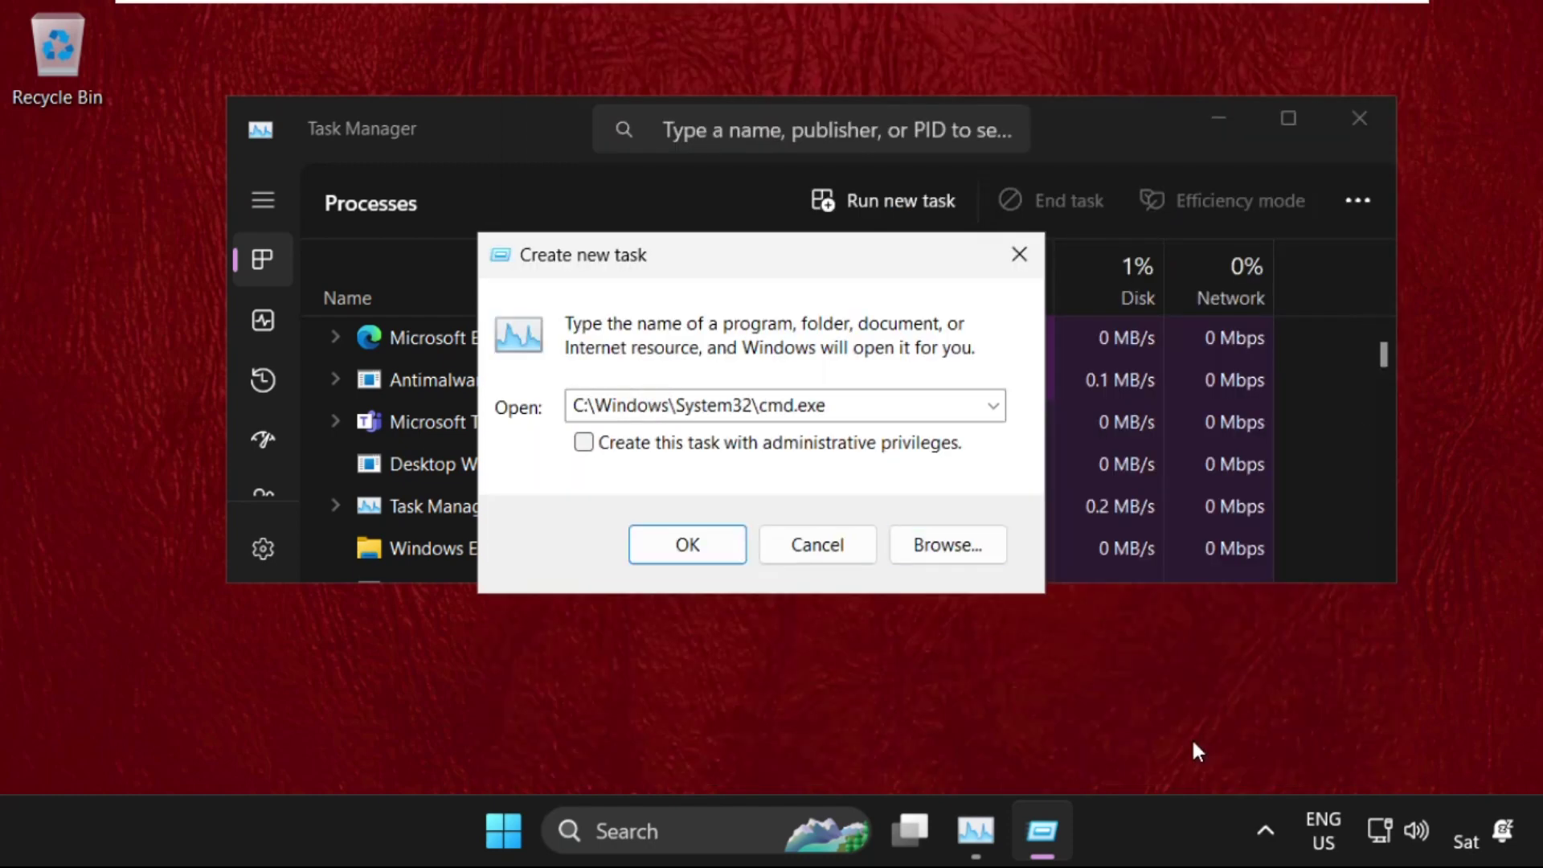
pyautogui.click(584, 441)
pyautogui.click(687, 545)
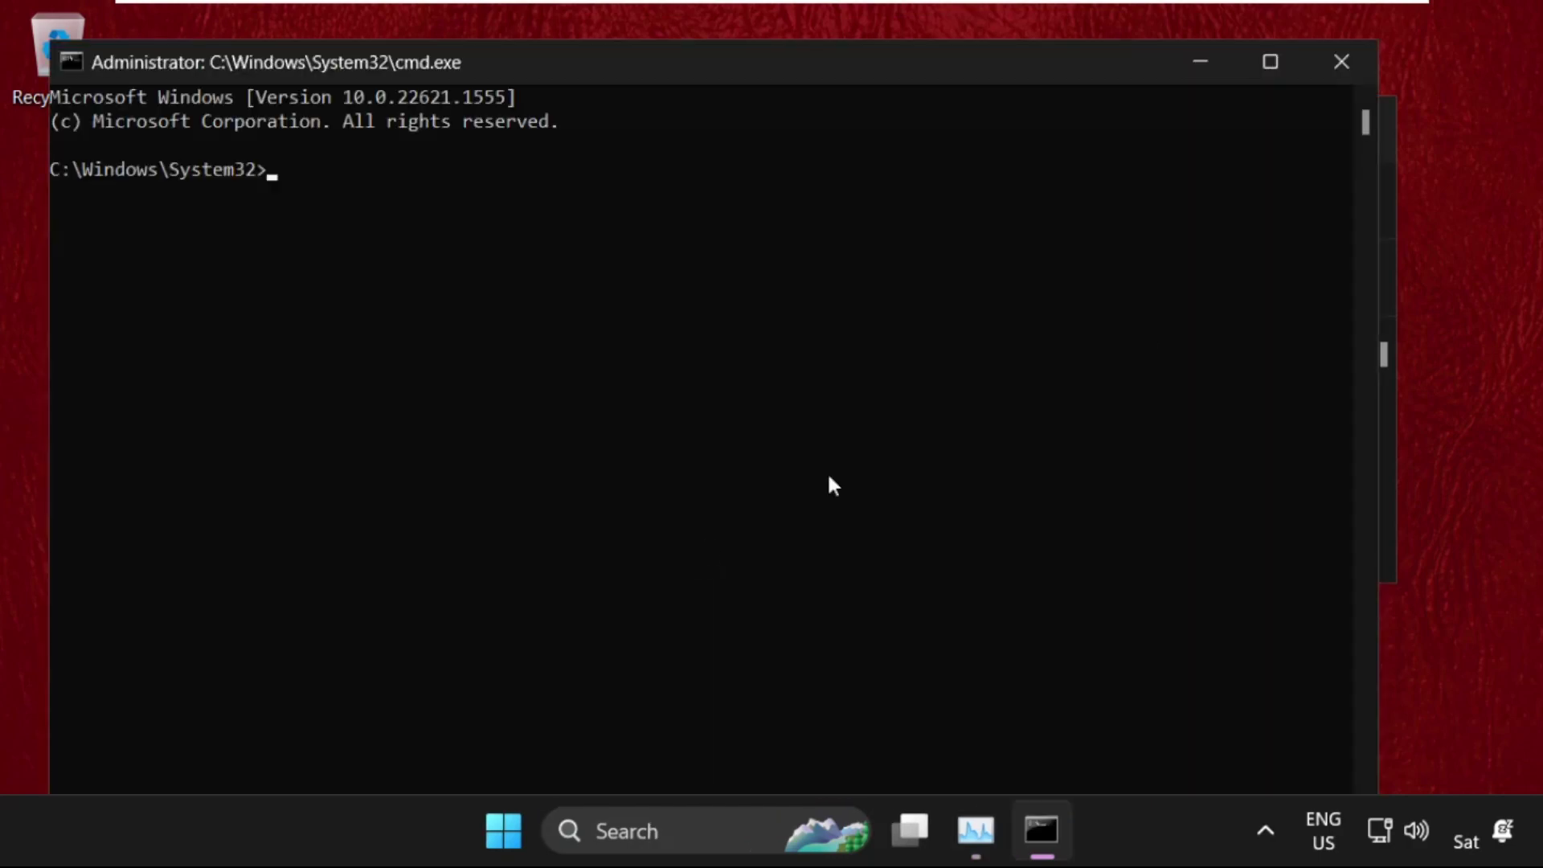
pyautogui.moveTo(50, 49); pyautogui.dragTo(377, 532)
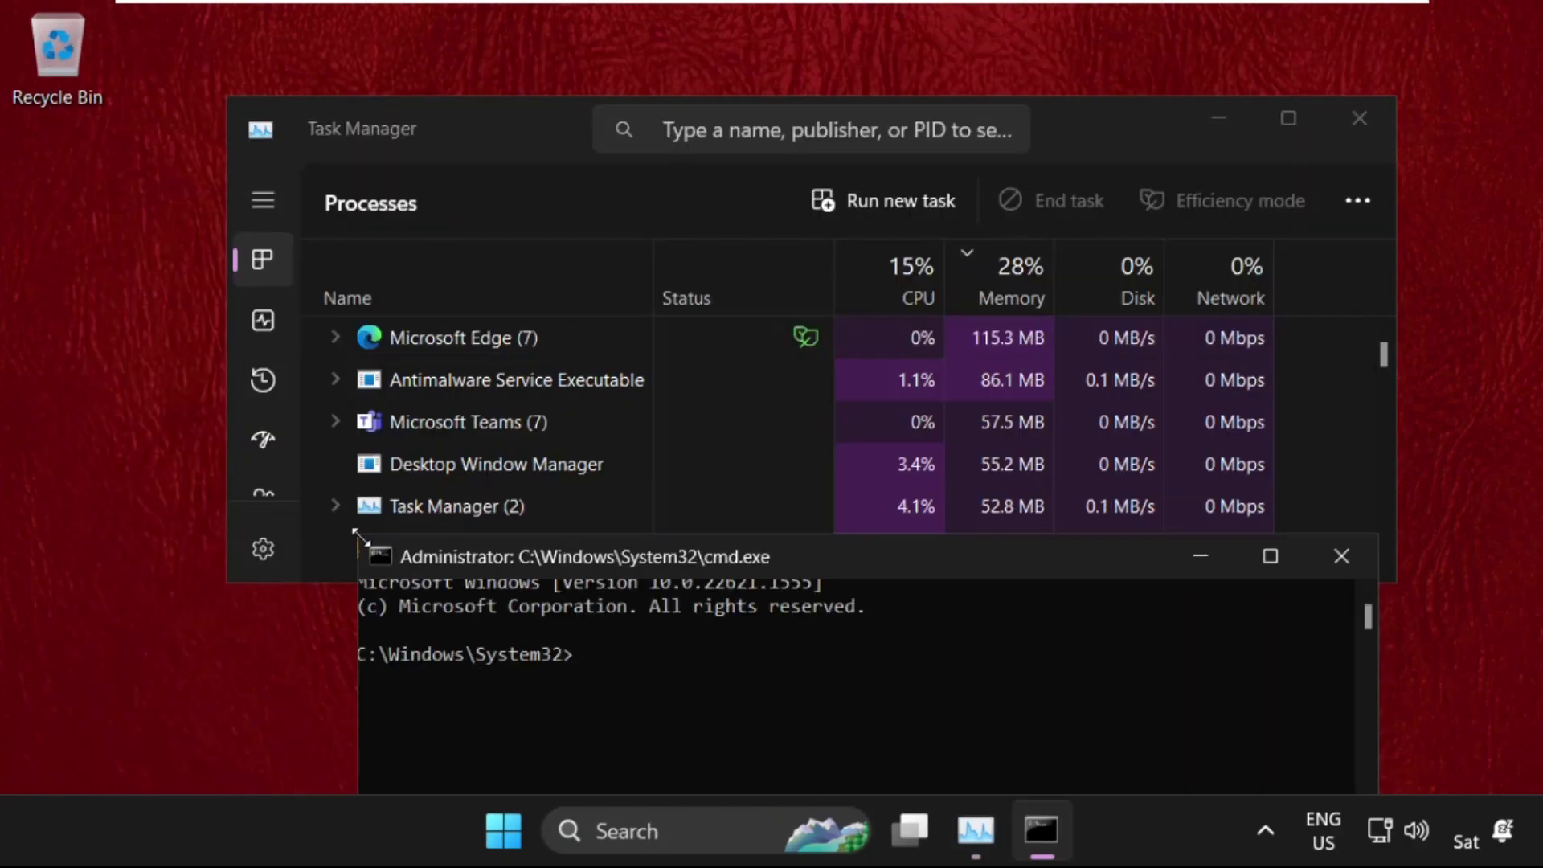
pyautogui.click(1360, 118)
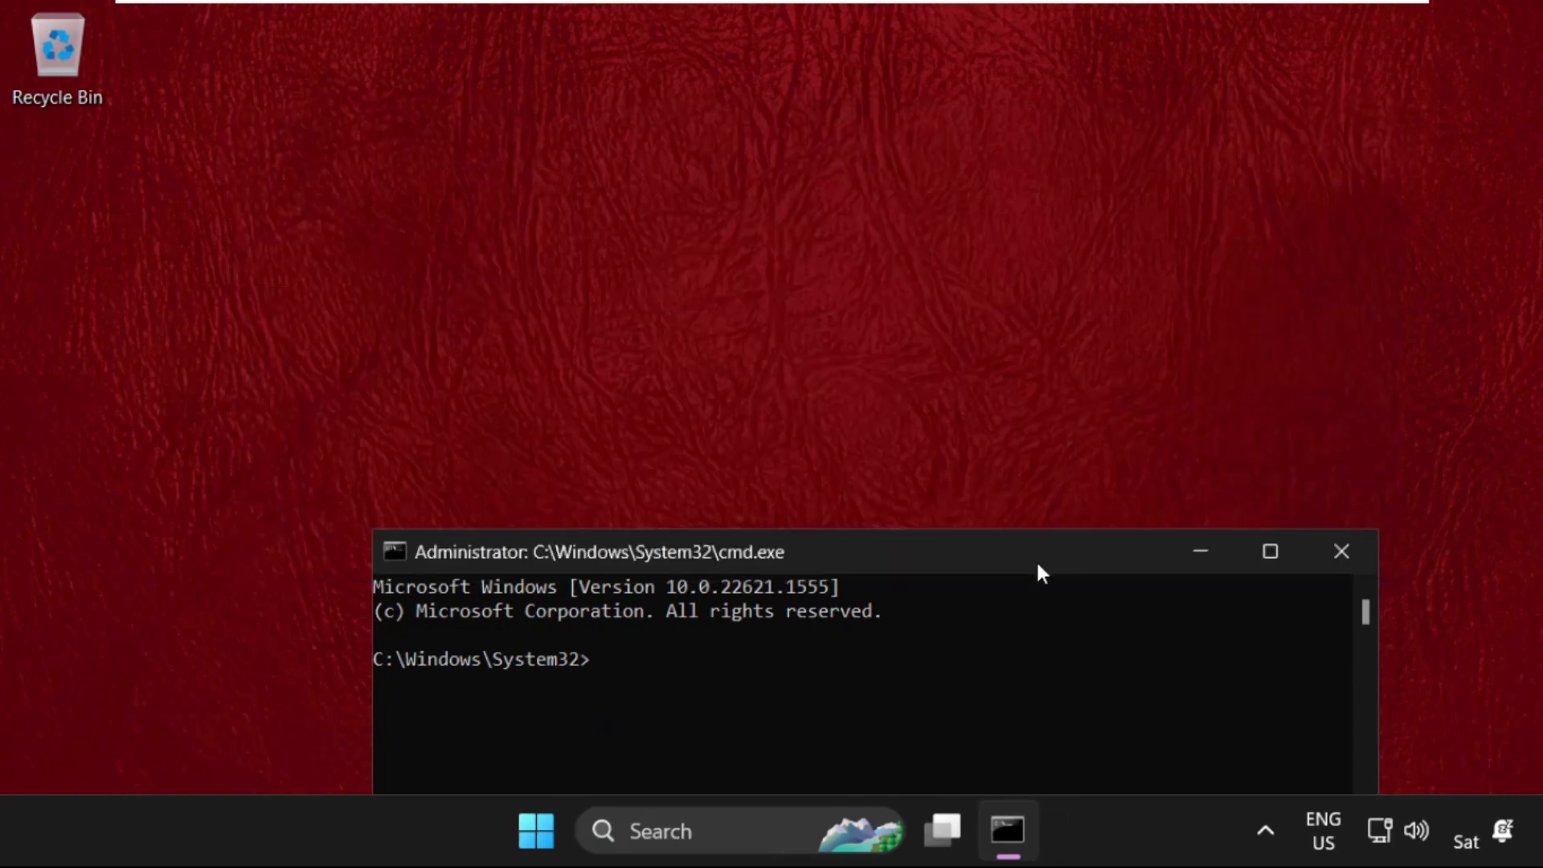
# Move the admin Command Prompt window up and start the sfc /scannow scan.
pyautogui.moveTo(1037, 554); pyautogui.dragTo(965, 234)
pyautogui.write('sfc /scannow')
pyautogui.press('Return')
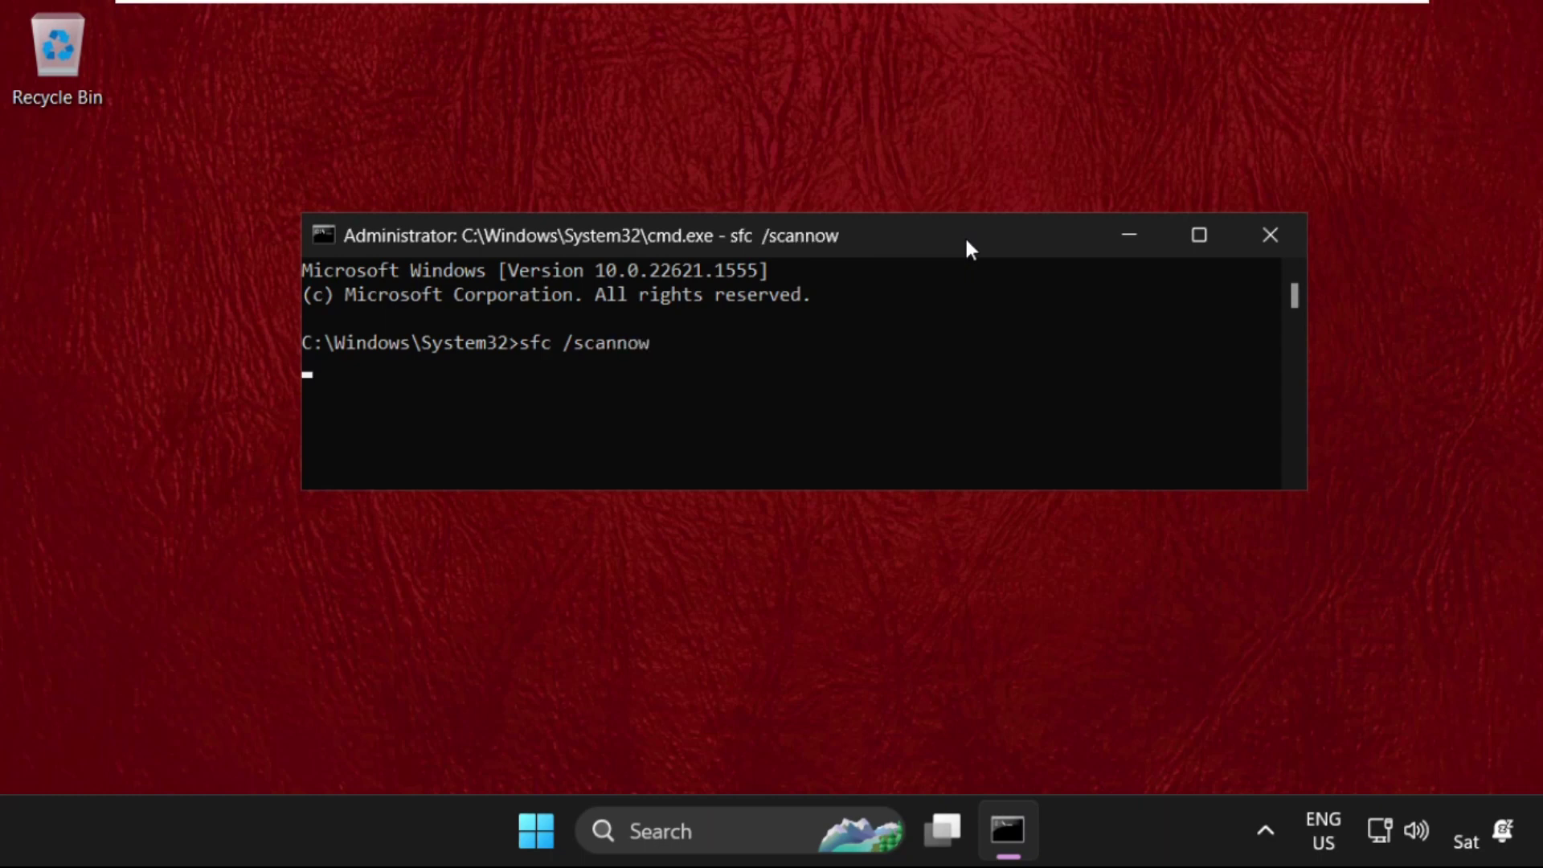